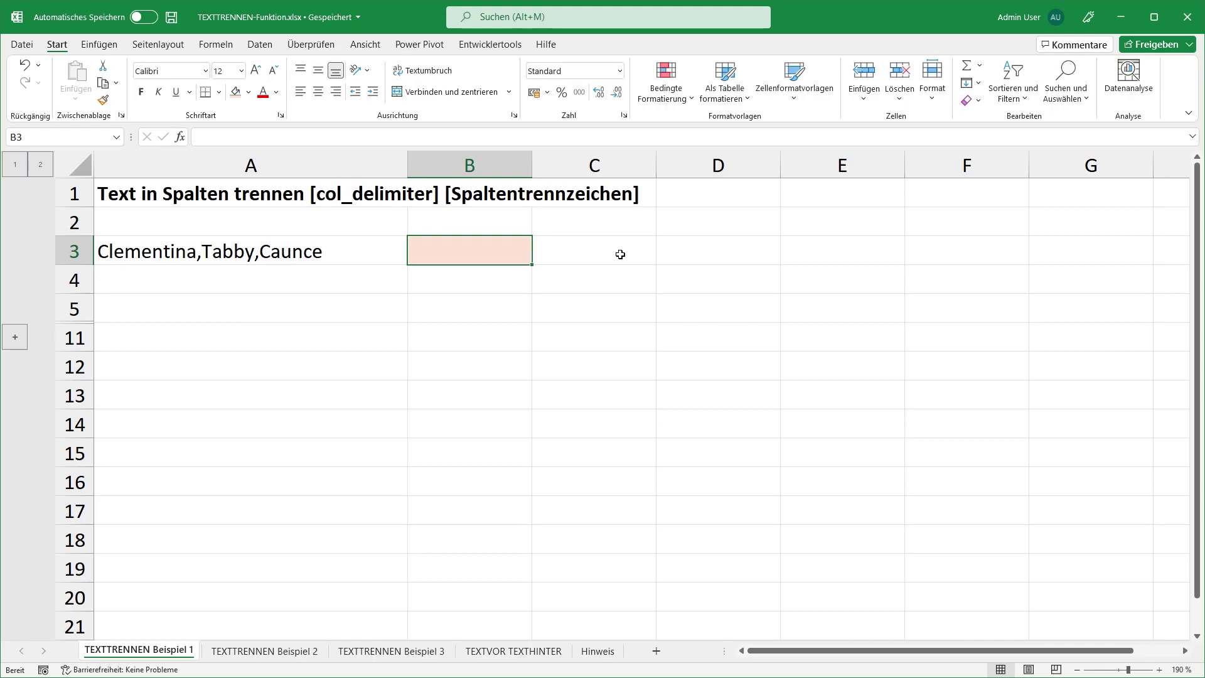
Enter =TEXTTRENNEN(A3;",") in B3 to split the comma-separated names in A3.
left_click(314, 251)
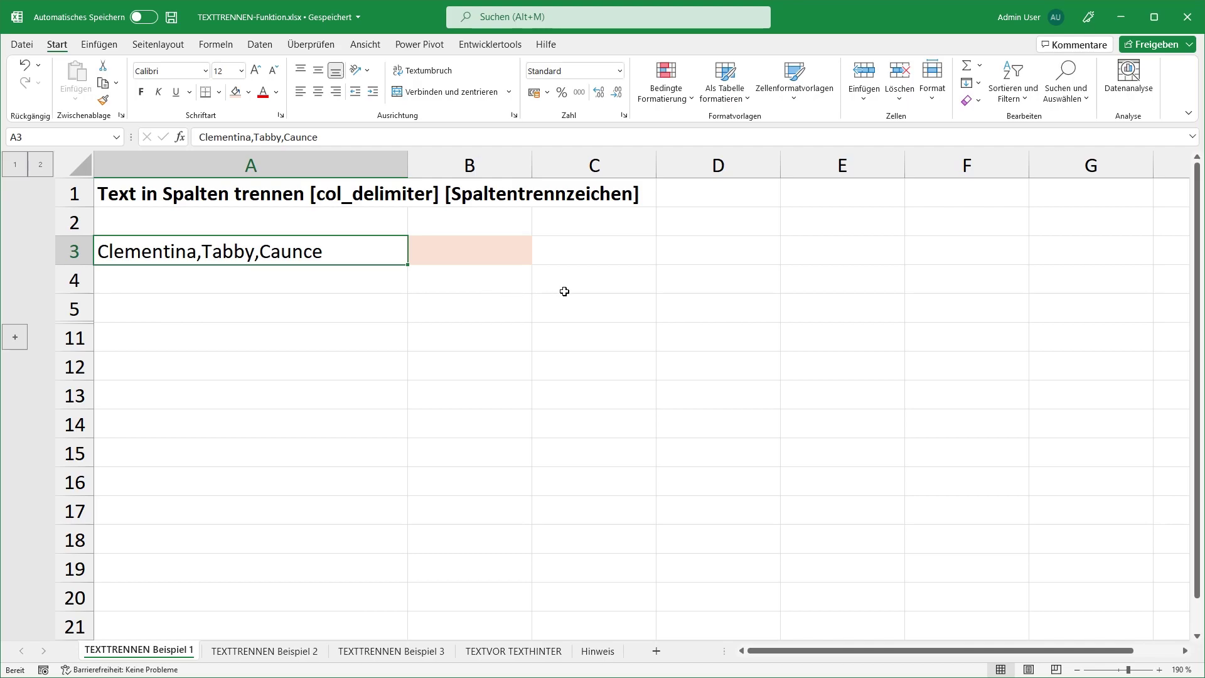
left_click(509, 250)
type("=text")
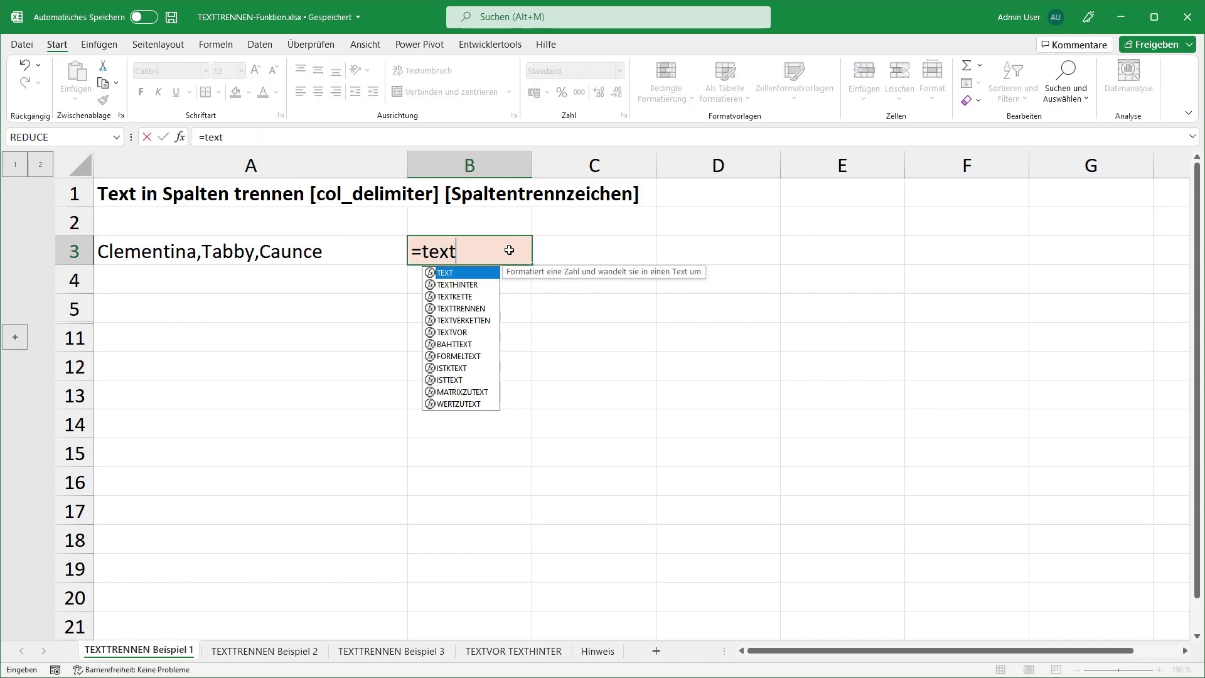
type("tr")
key("Tab")
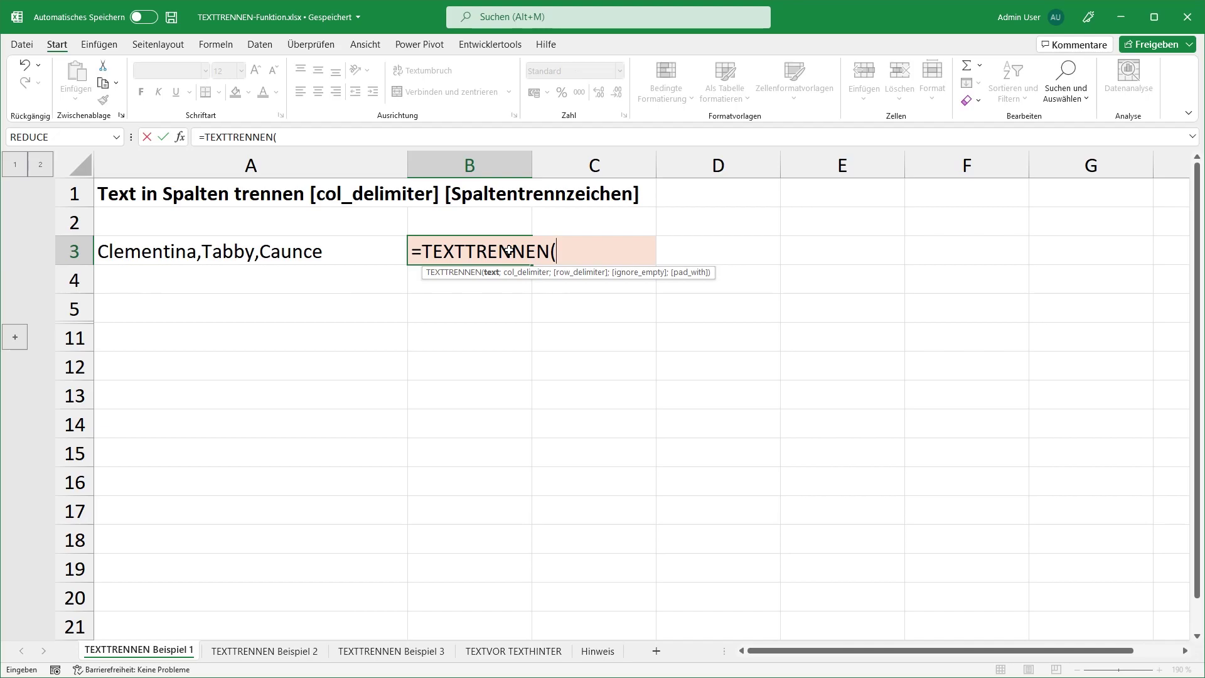
left_click(239, 239)
type(";")
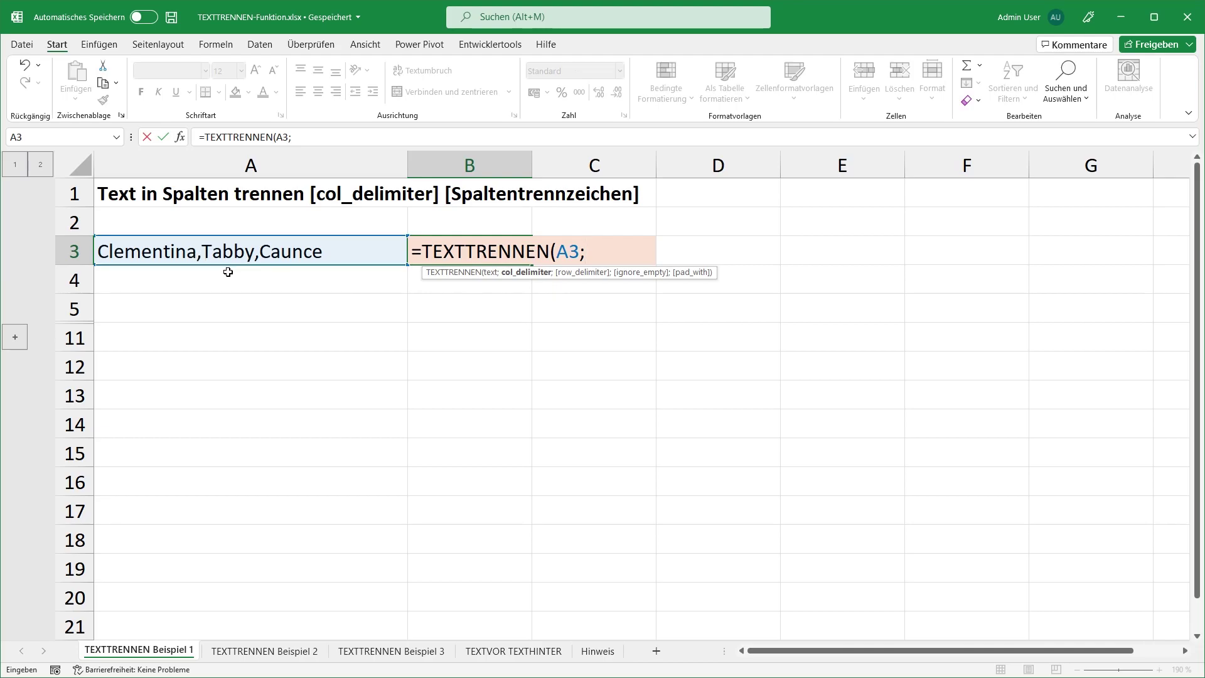
type("\"")
type(",")
type("\"")
type(")")
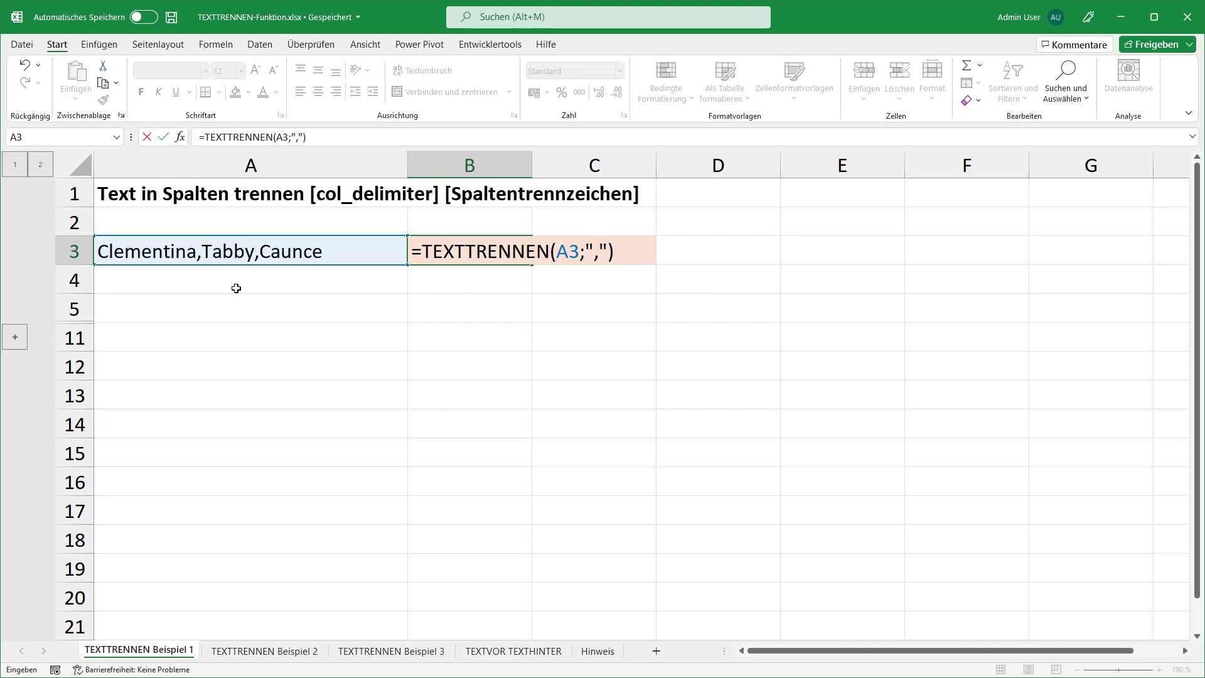
key("Return")
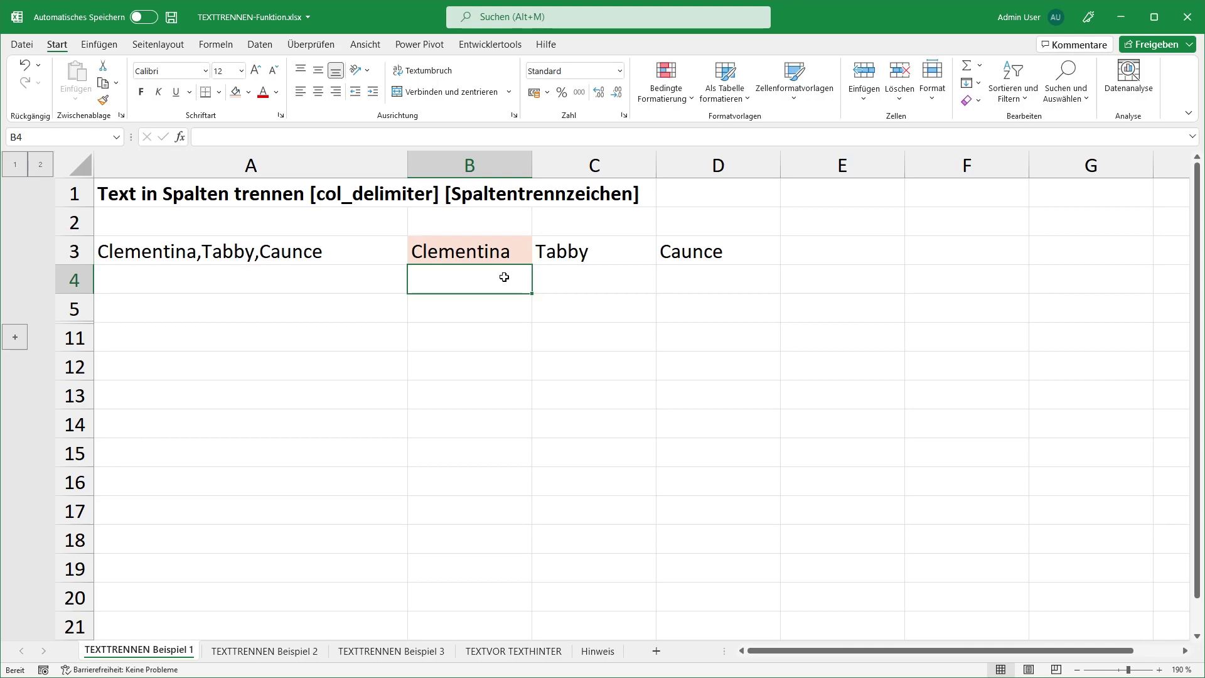
Check the spilled names in B3, C3 and D3, then expand the hidden rows 6–10.
left_click(506, 251)
left_click(619, 248)
left_click(712, 248)
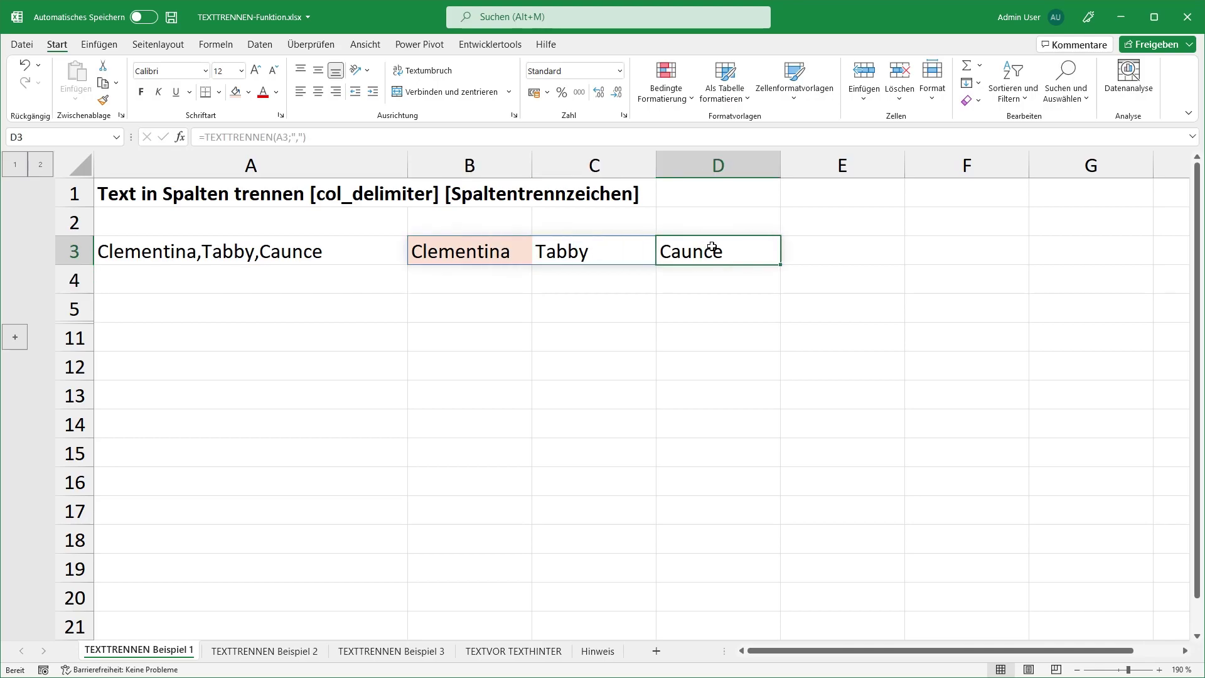
left_click(463, 256)
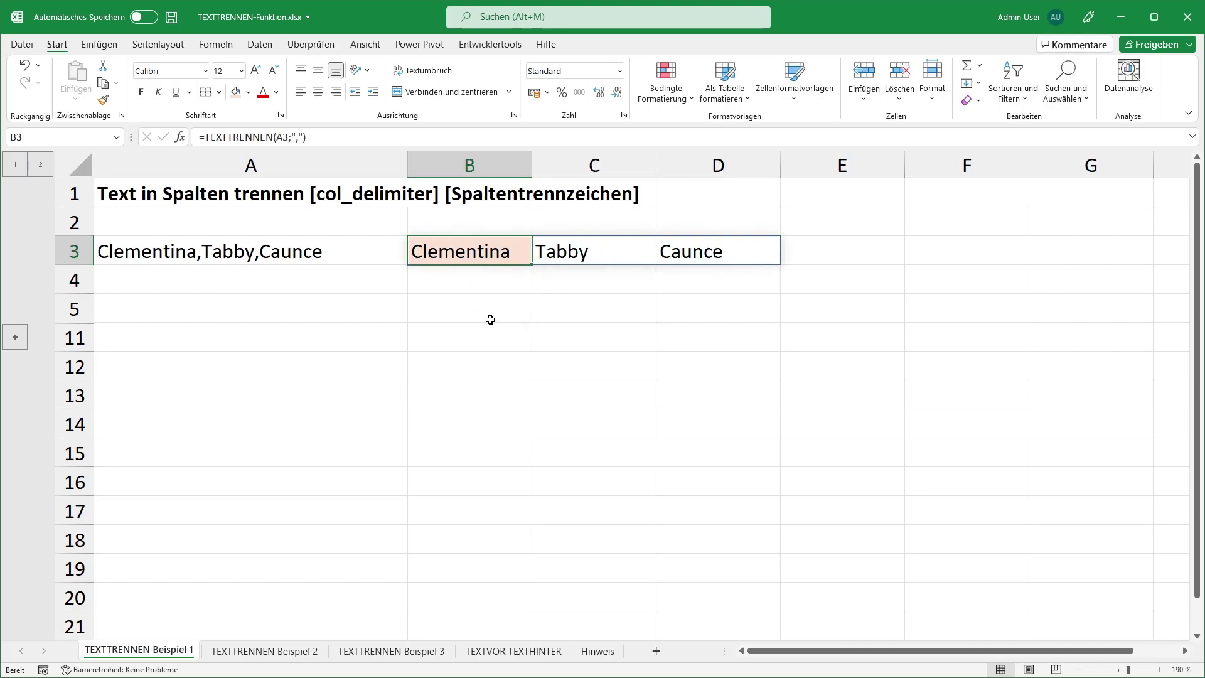
left_click(24, 339)
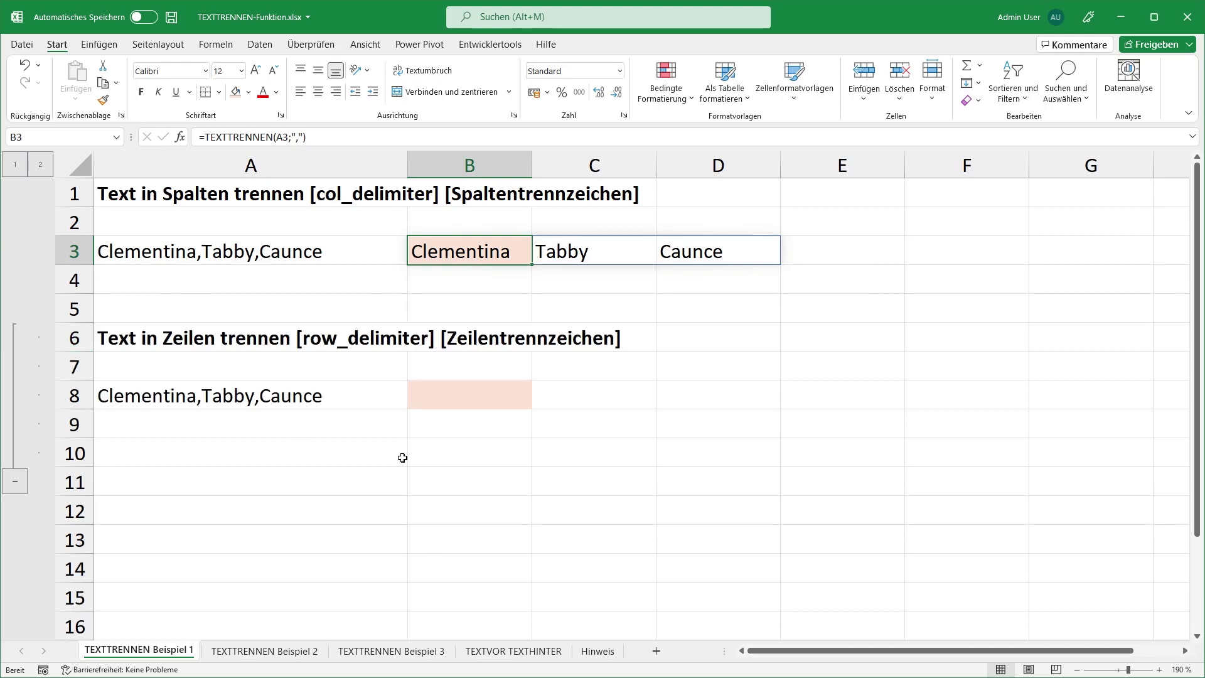
Enter =TEXTTRENNEN(A8;;",") in B8 so the names spill down B8:B10.
left_click(509, 399)
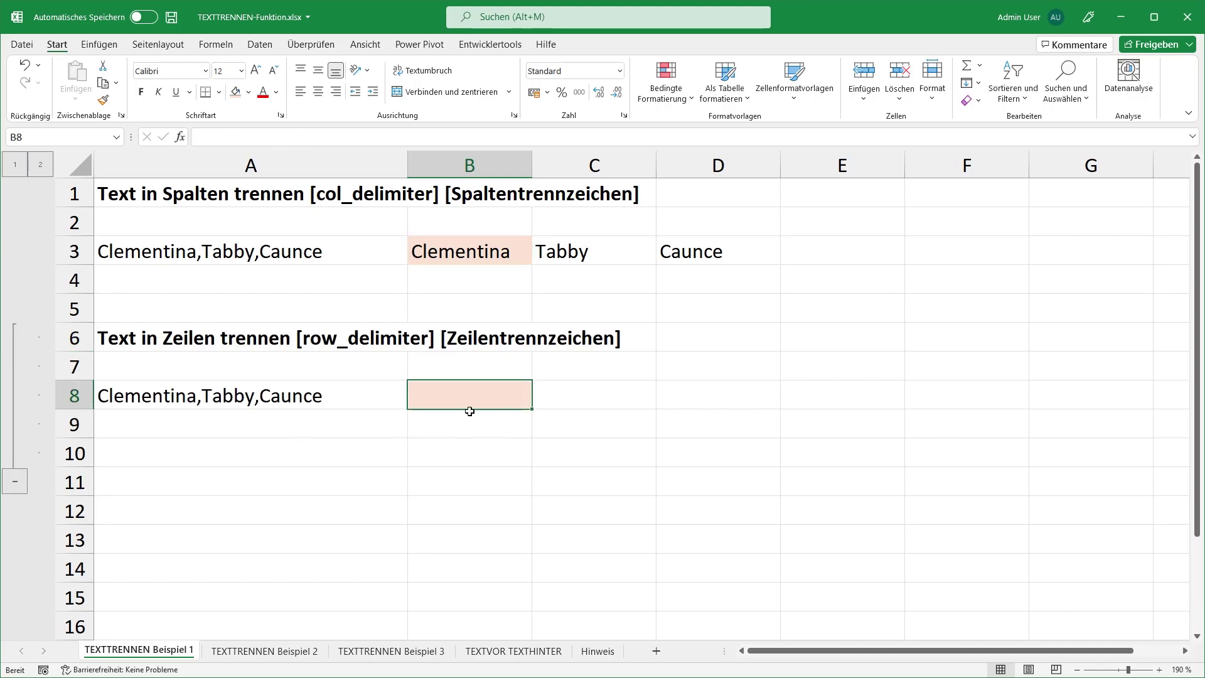
type("=")
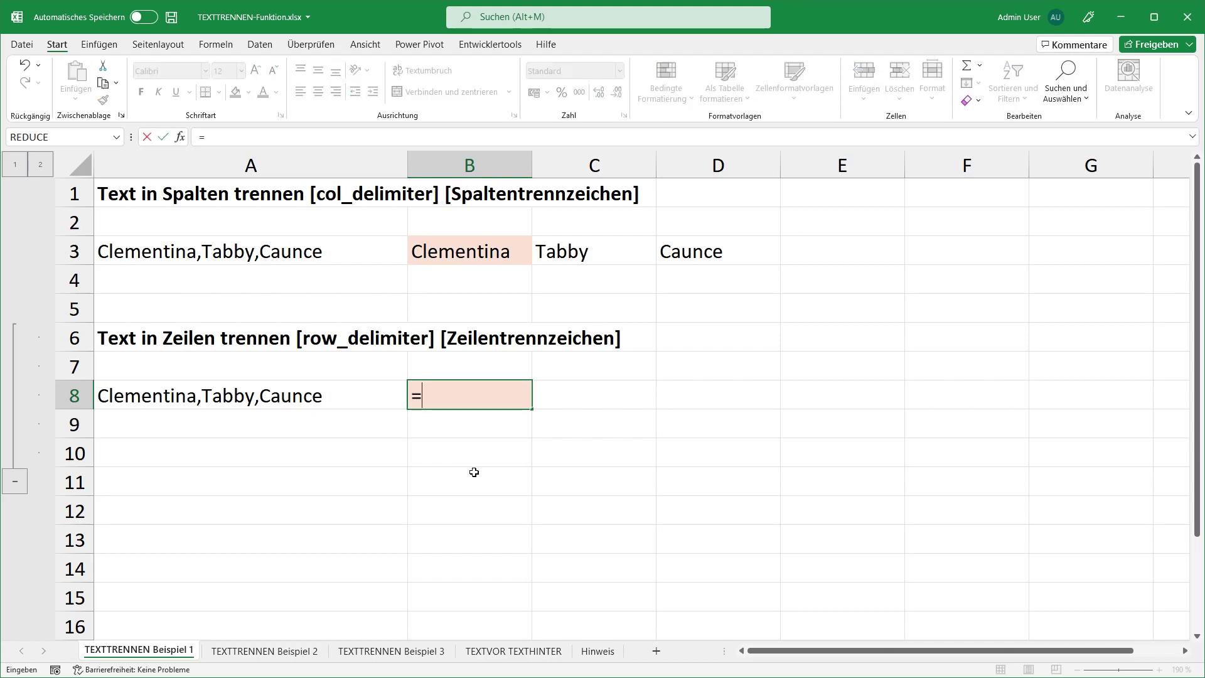
type("textt")
key("Tab")
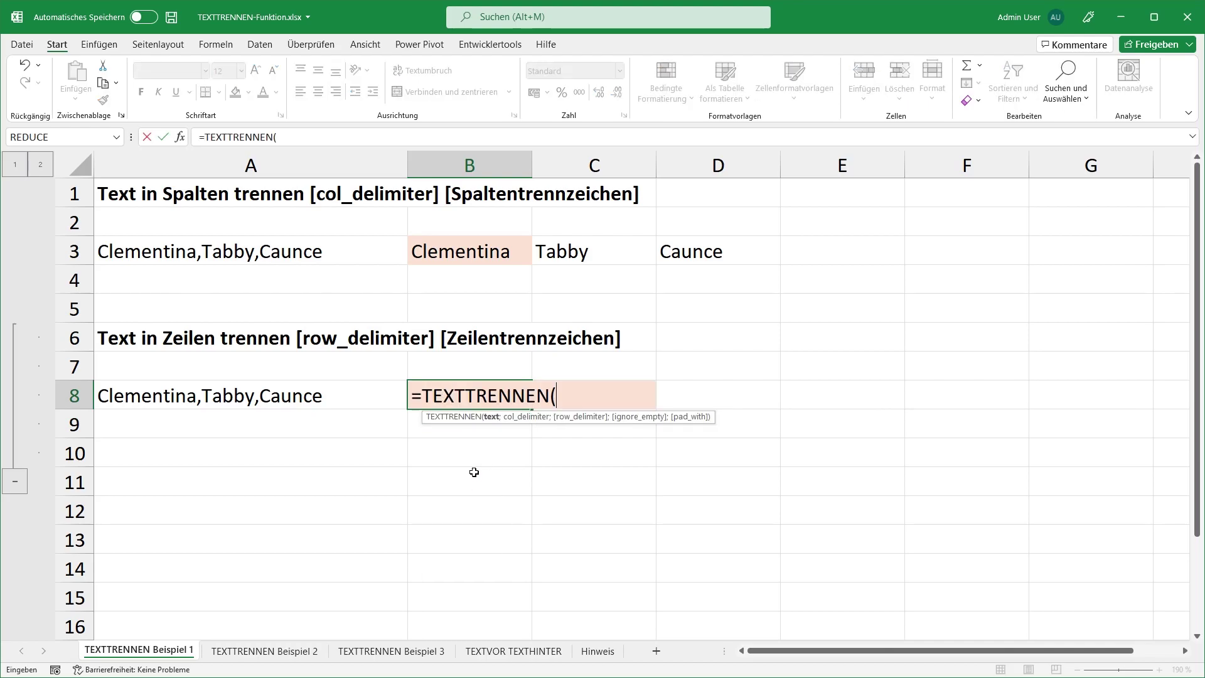
left_click(346, 395)
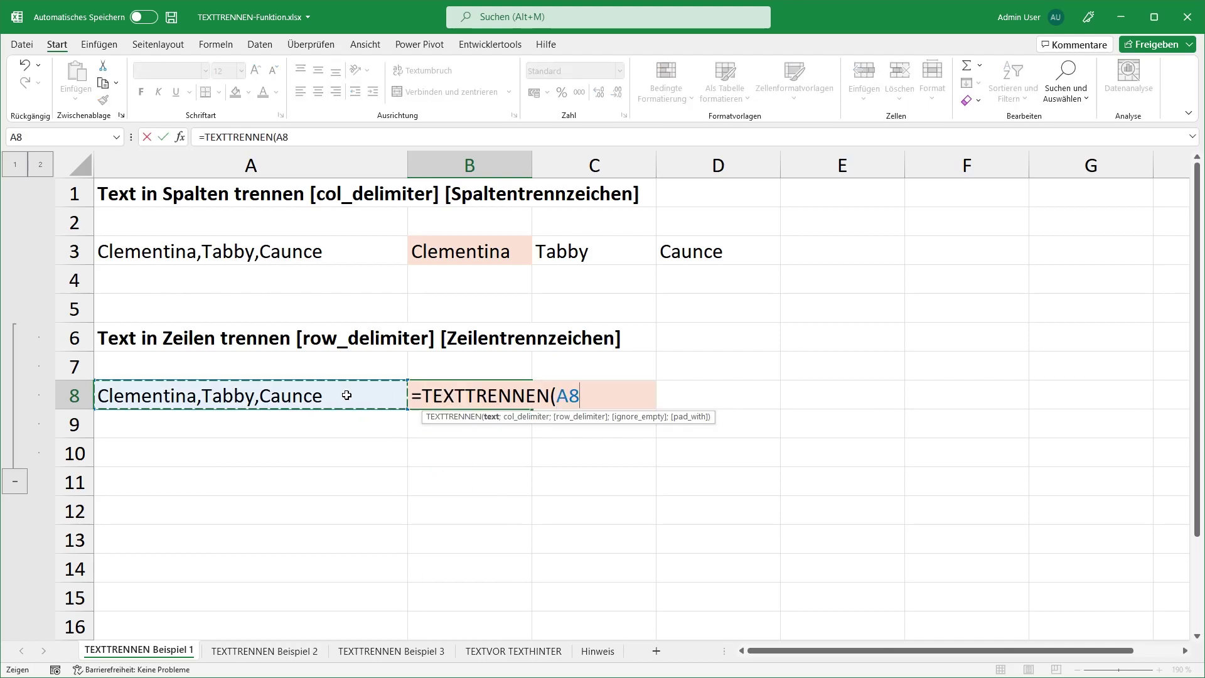
type(";")
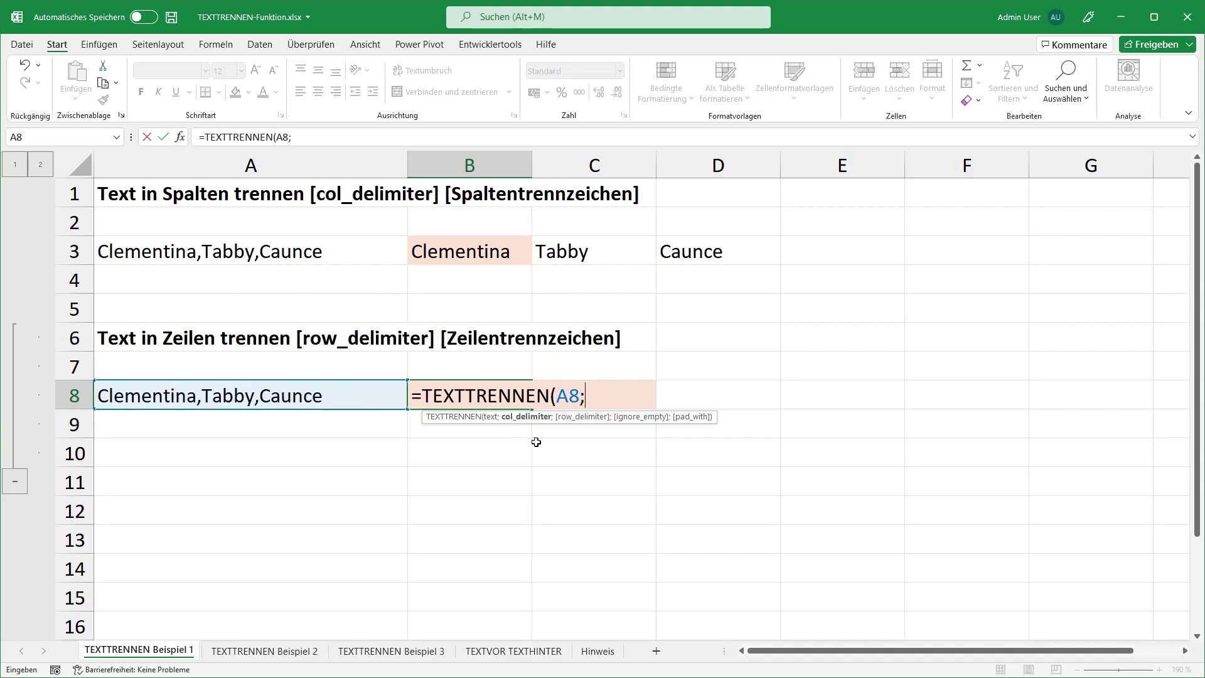
type(";")
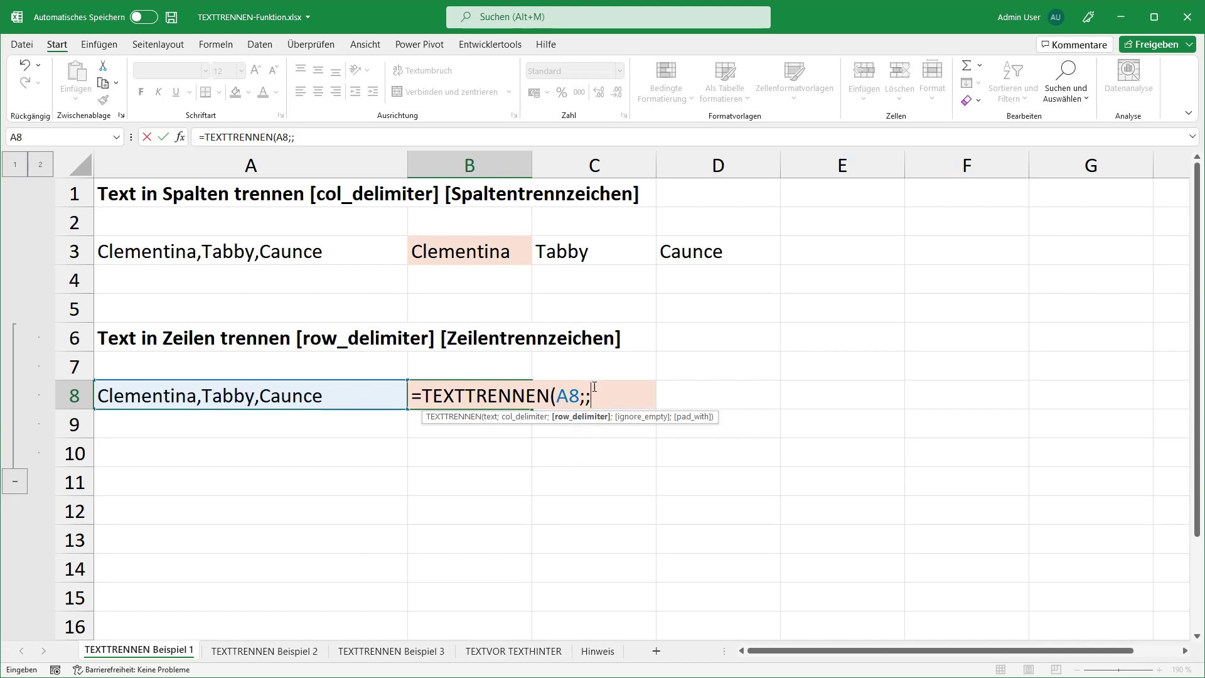
type("\",")
type("\"")
type(")")
key("Return")
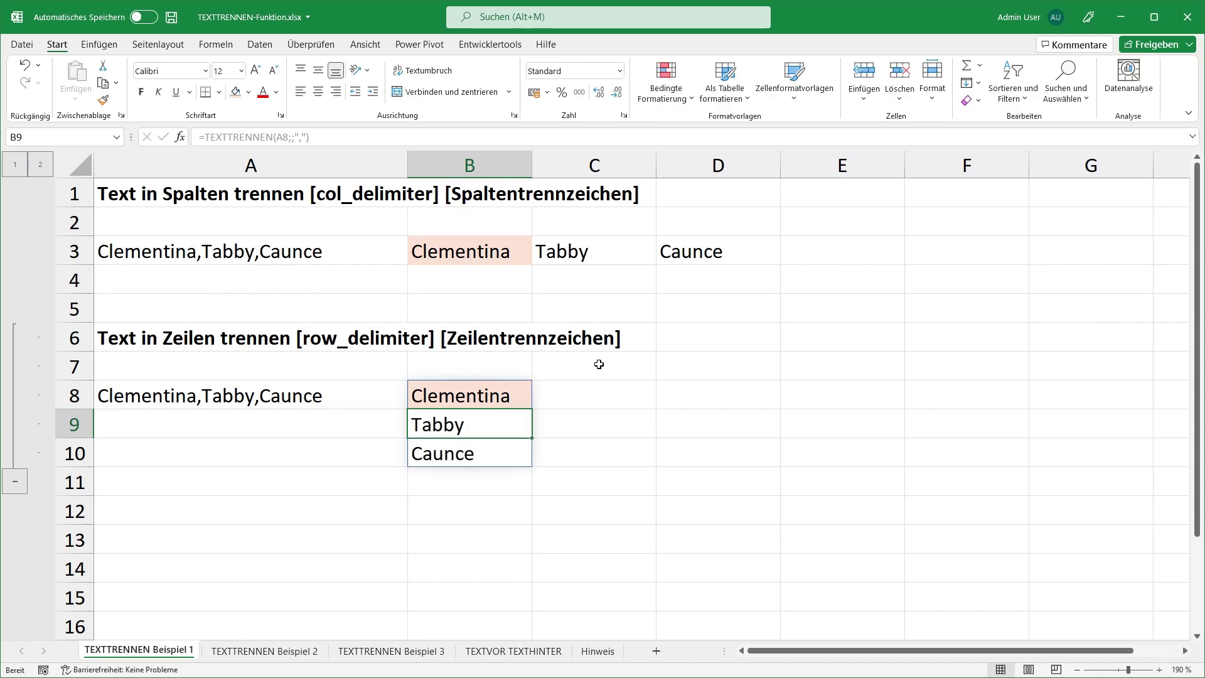
left_click(568, 377)
left_click(531, 389)
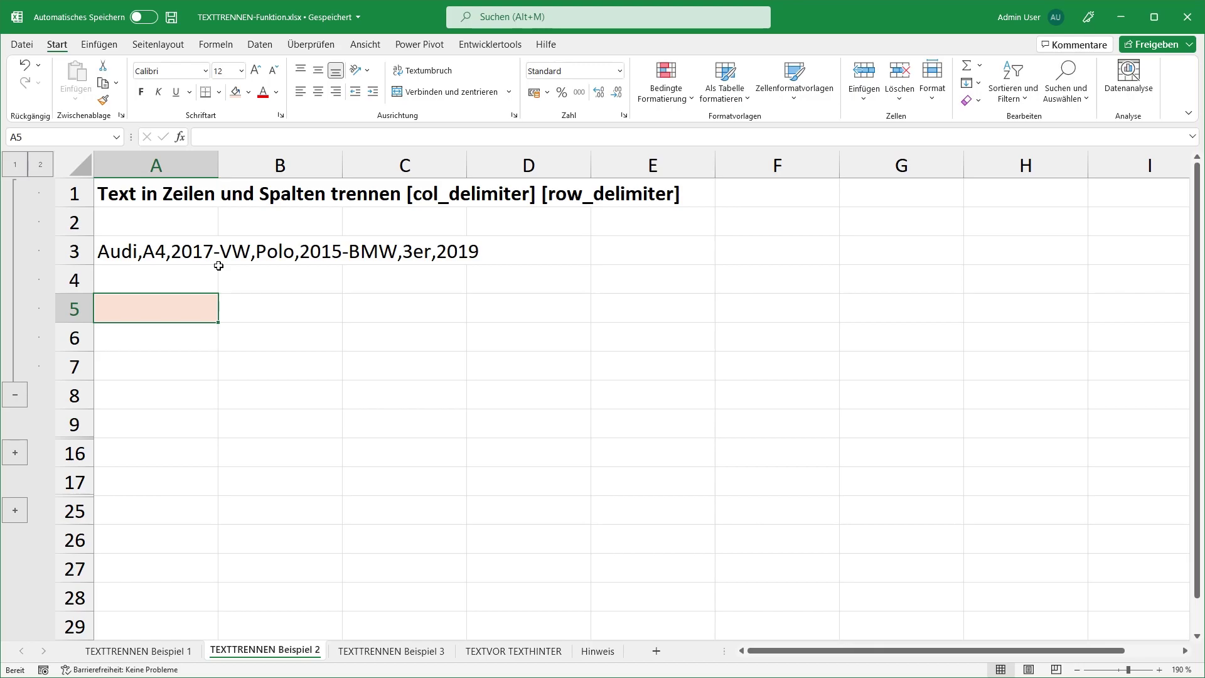
Enter =TEXTTRENNEN(A3;",";"-") in A5 to spill the car list into a 3×3 grid.
type("=")
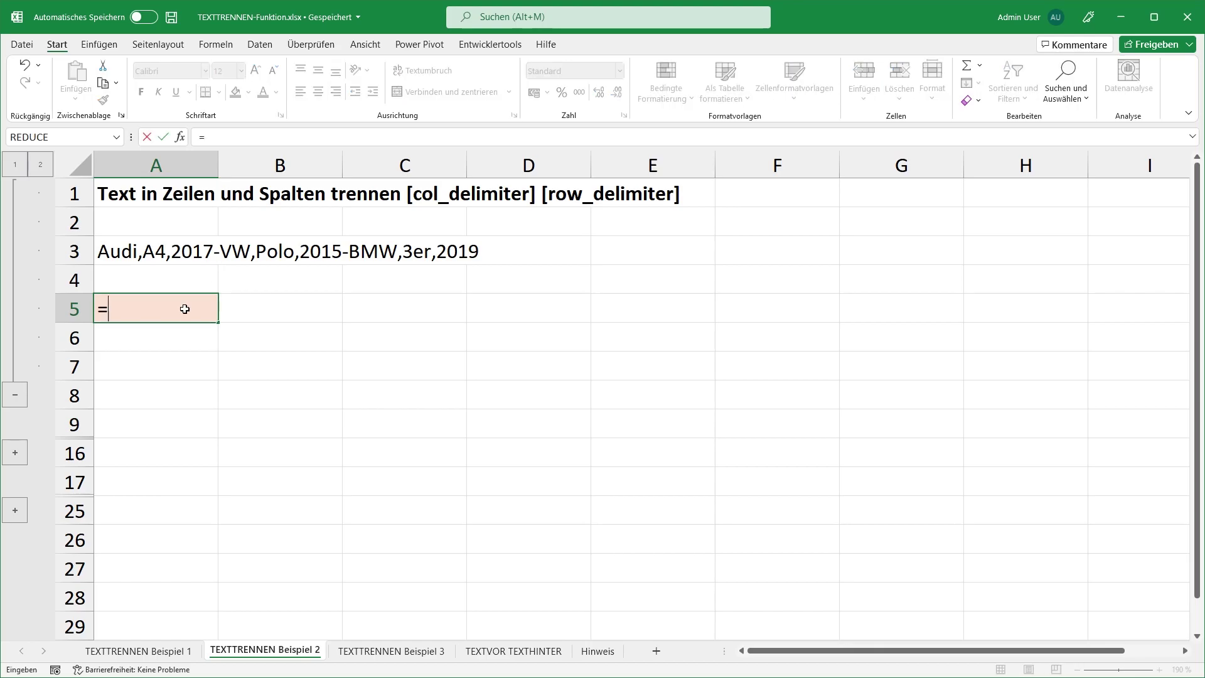
type("texttre")
key("Tab")
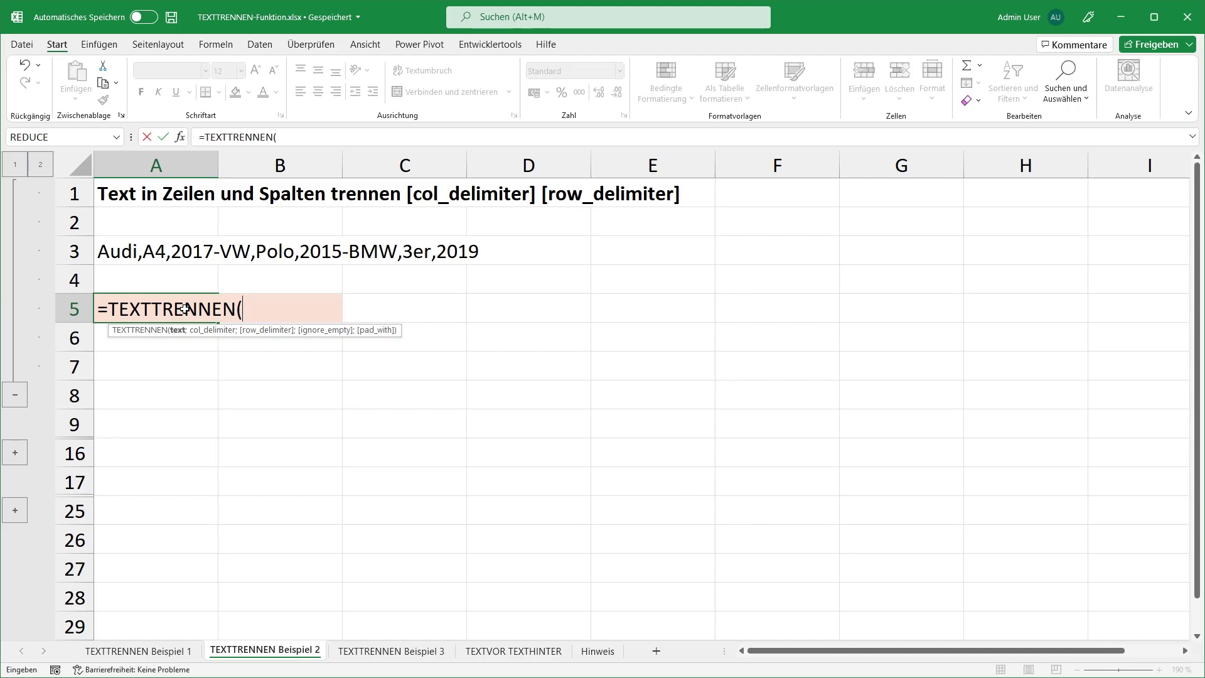
left_click(185, 253)
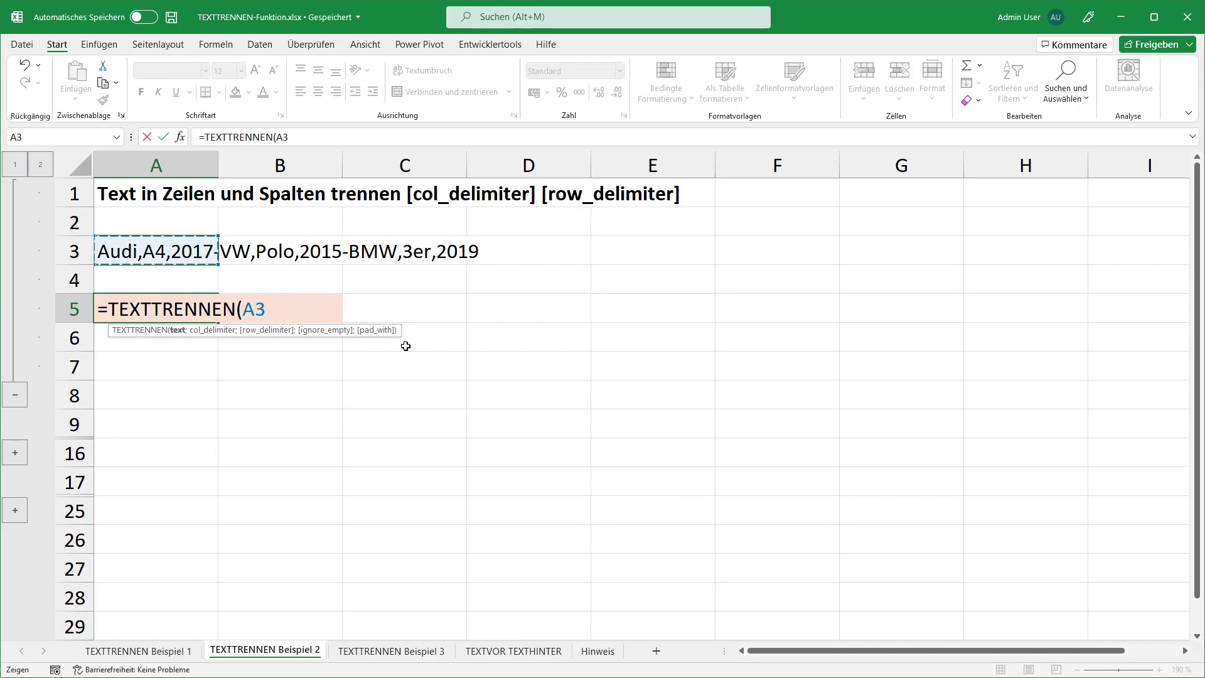
type(";")
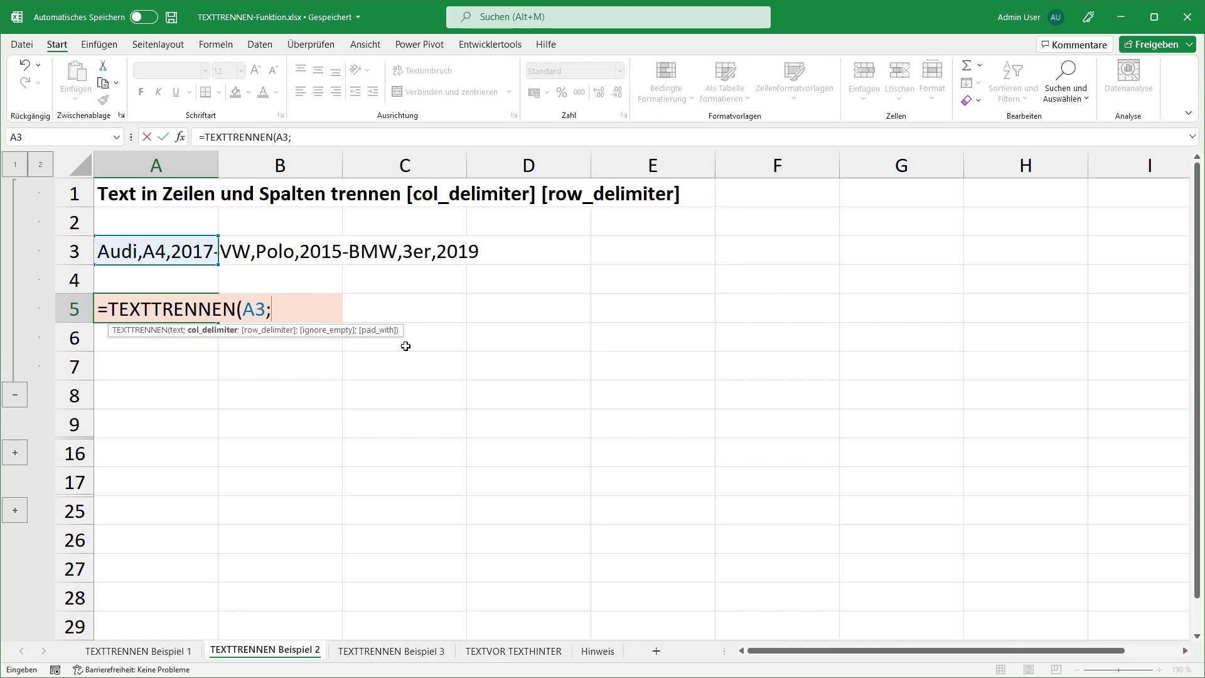
type("\"")
type(",\";")
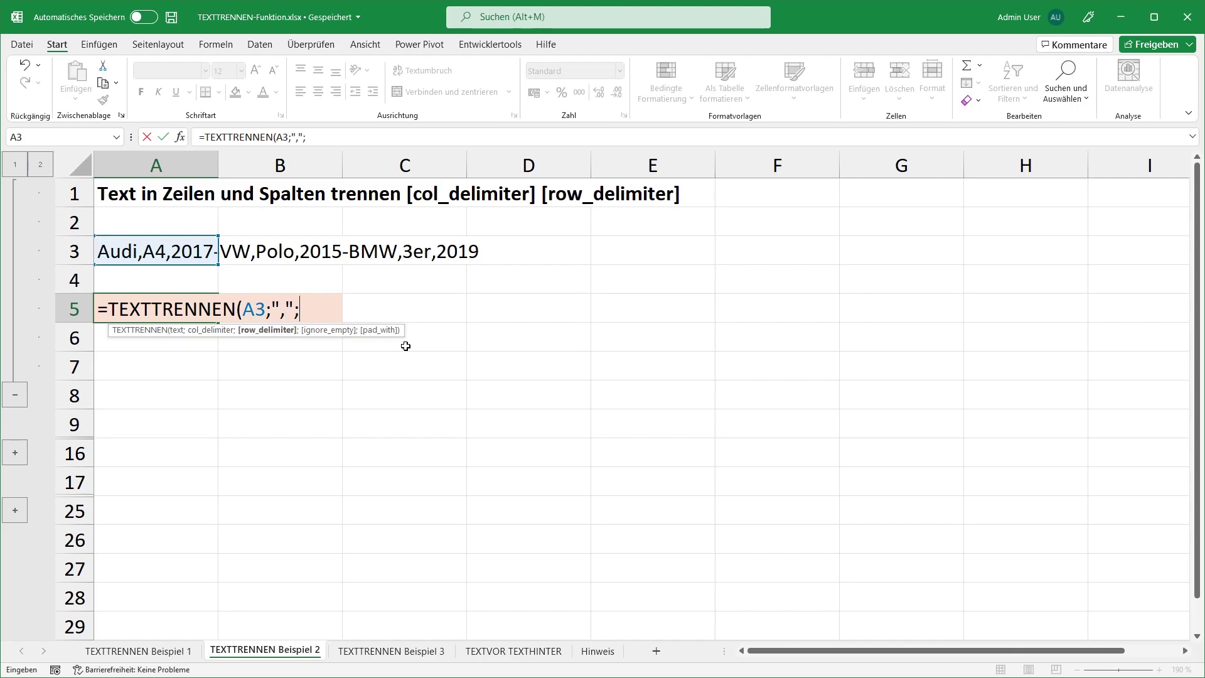
type("\"-")
type("\"")
type(")")
key("Return")
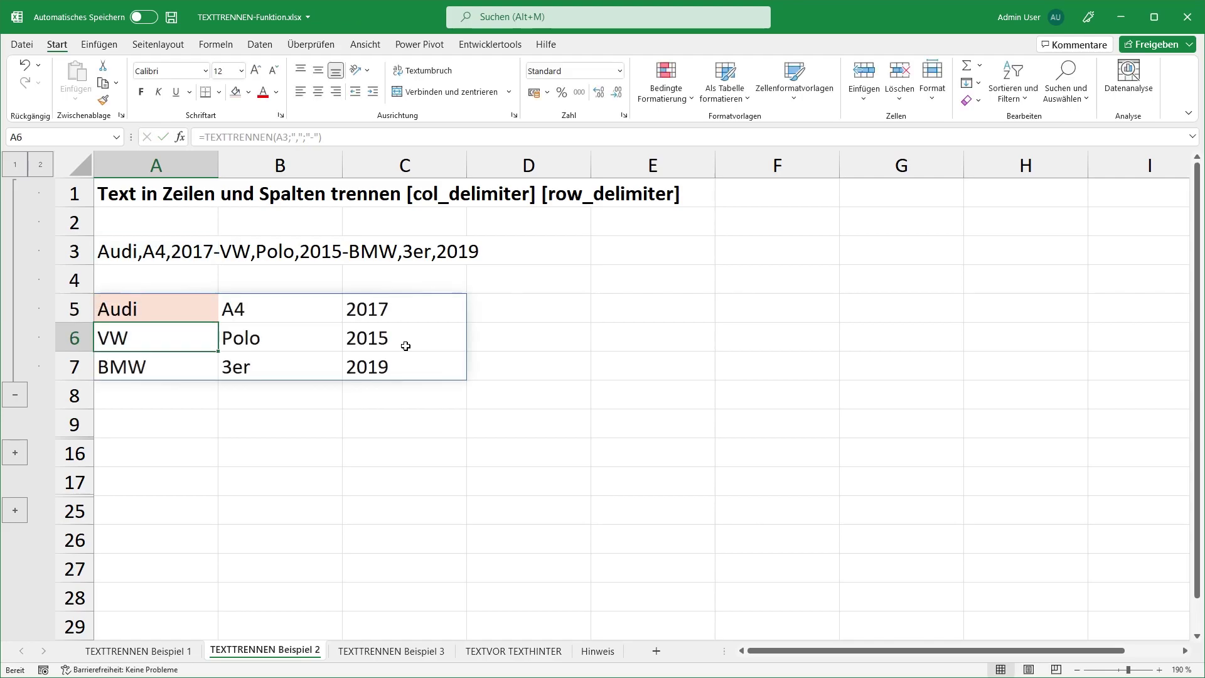
left_click(529, 319)
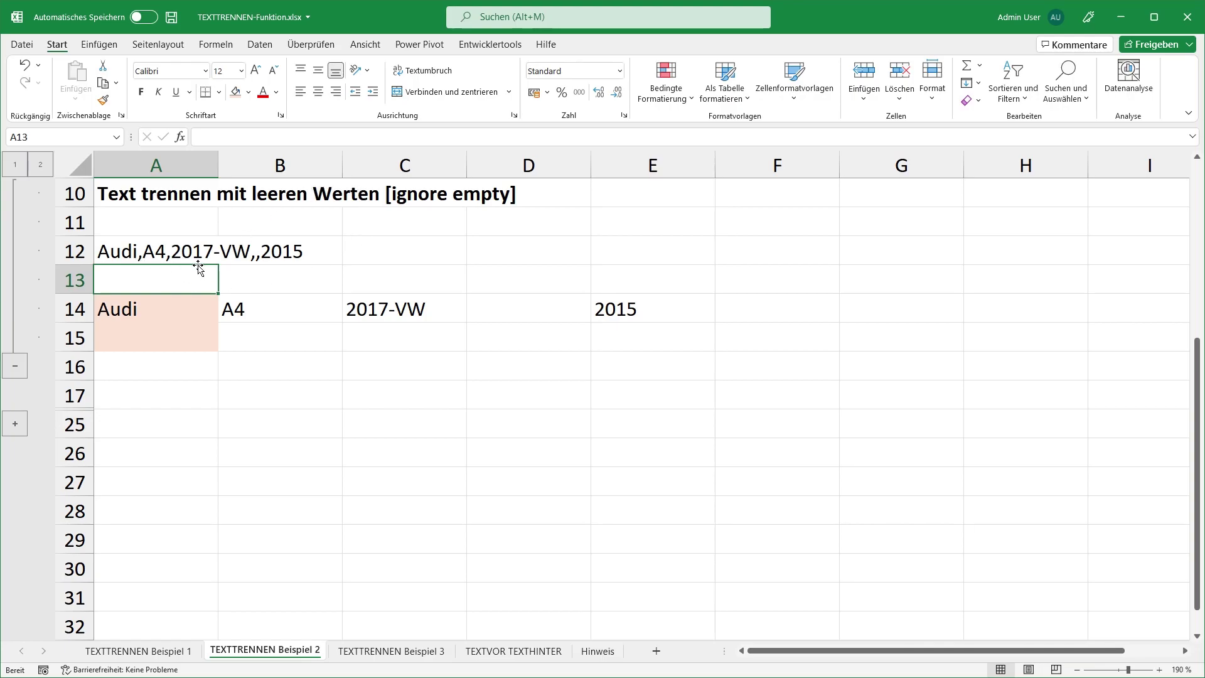
Set A14 to =TEXTTRENNEN(A12;","), giving Audi, A4, 2017-VW, blank D14 and 2015.
left_click(188, 255)
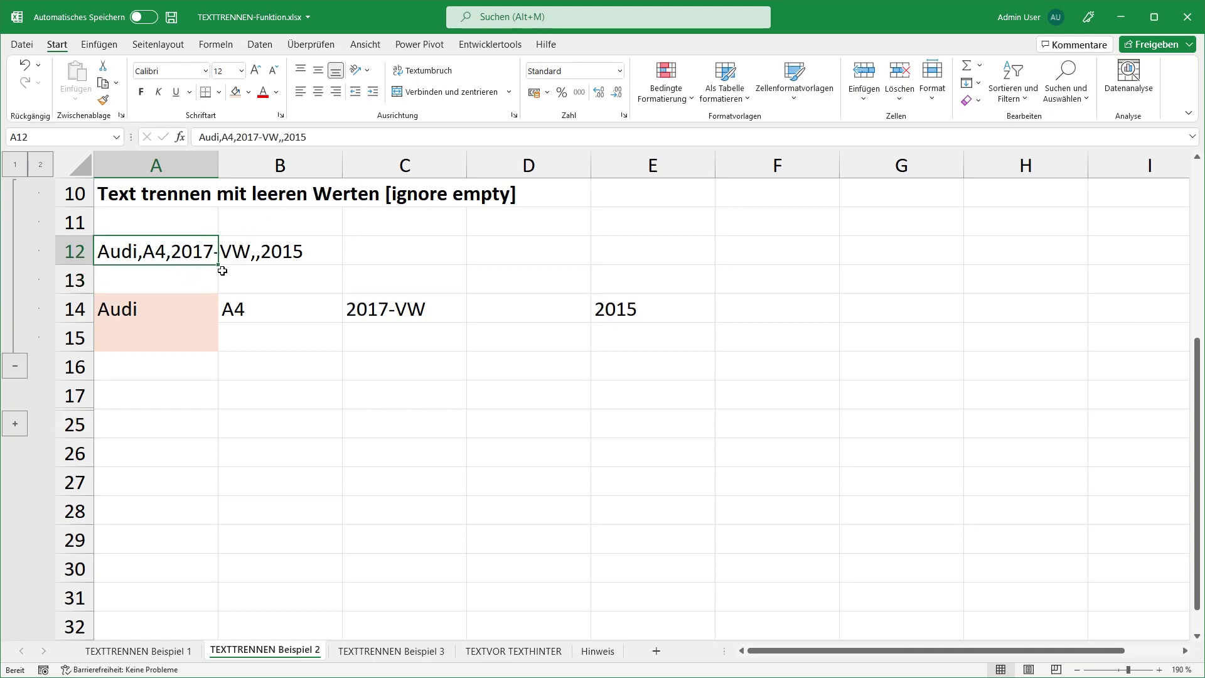
double_click(199, 257)
key("Right")
key("Right")
key("Right")
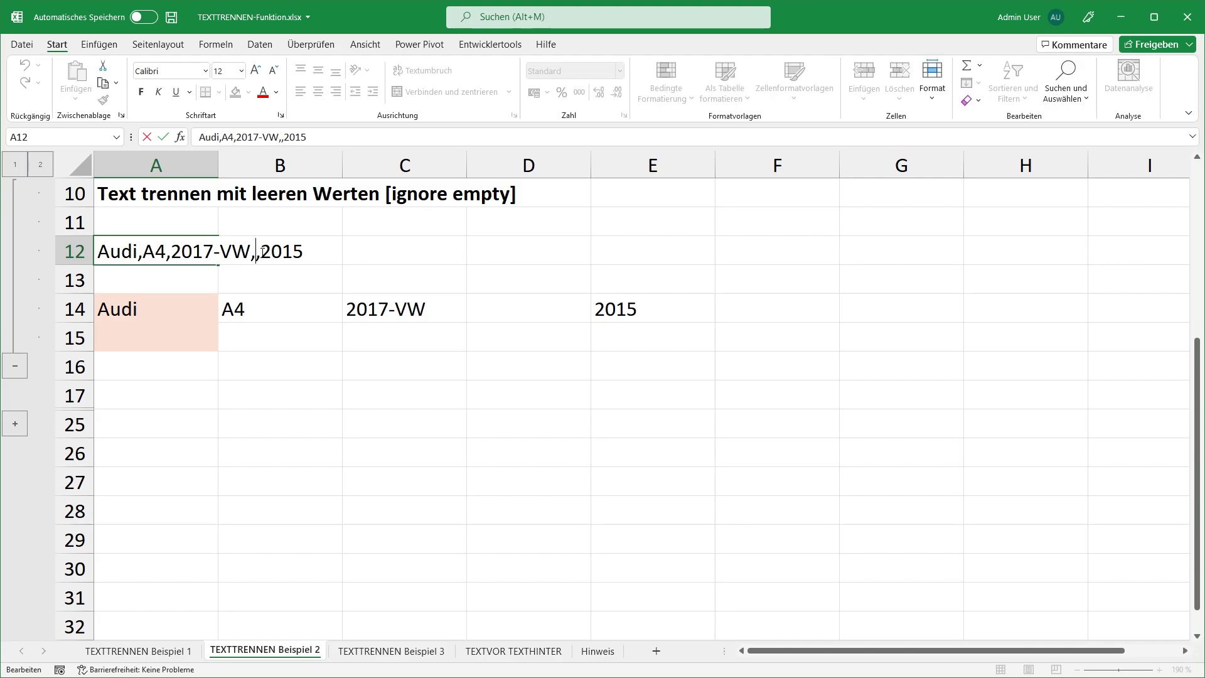
key("Return")
double_click(182, 307)
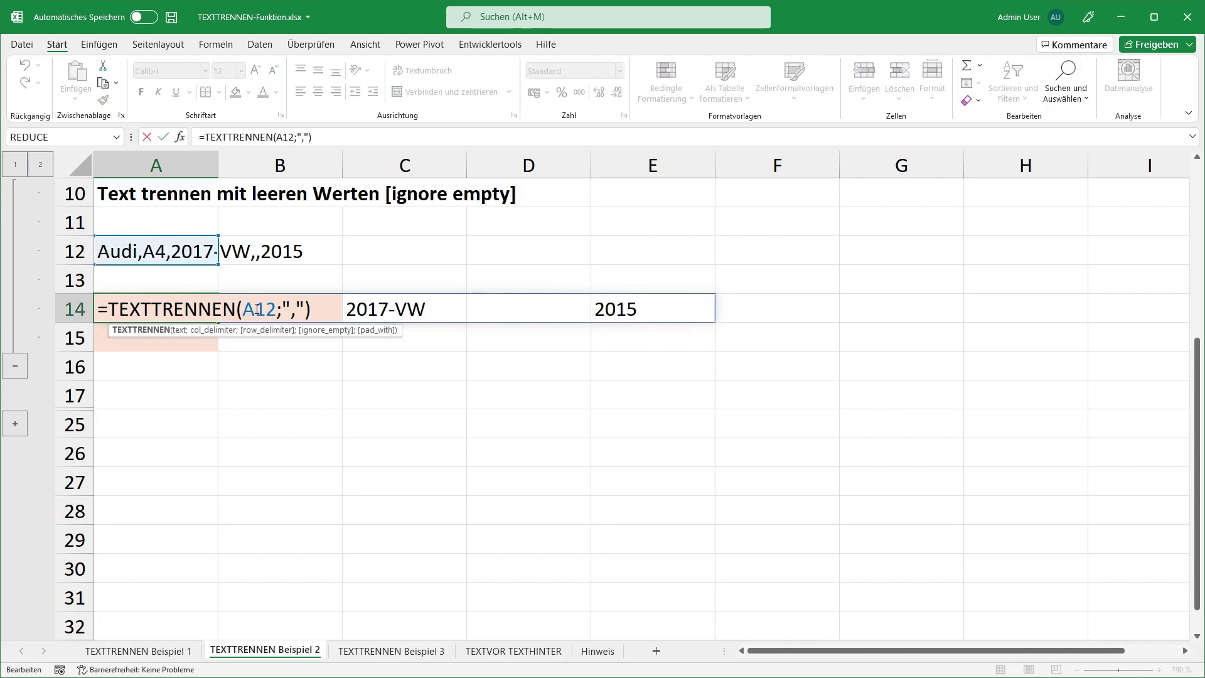
left_click(297, 310)
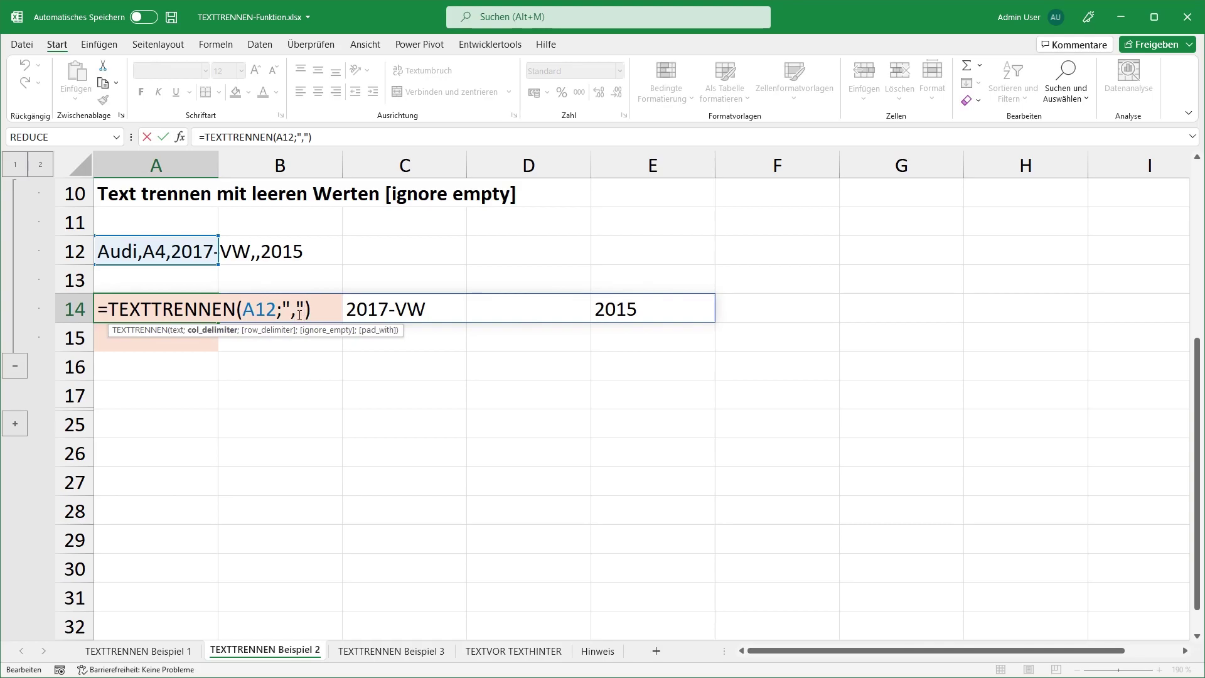
key("Return")
left_click(530, 306)
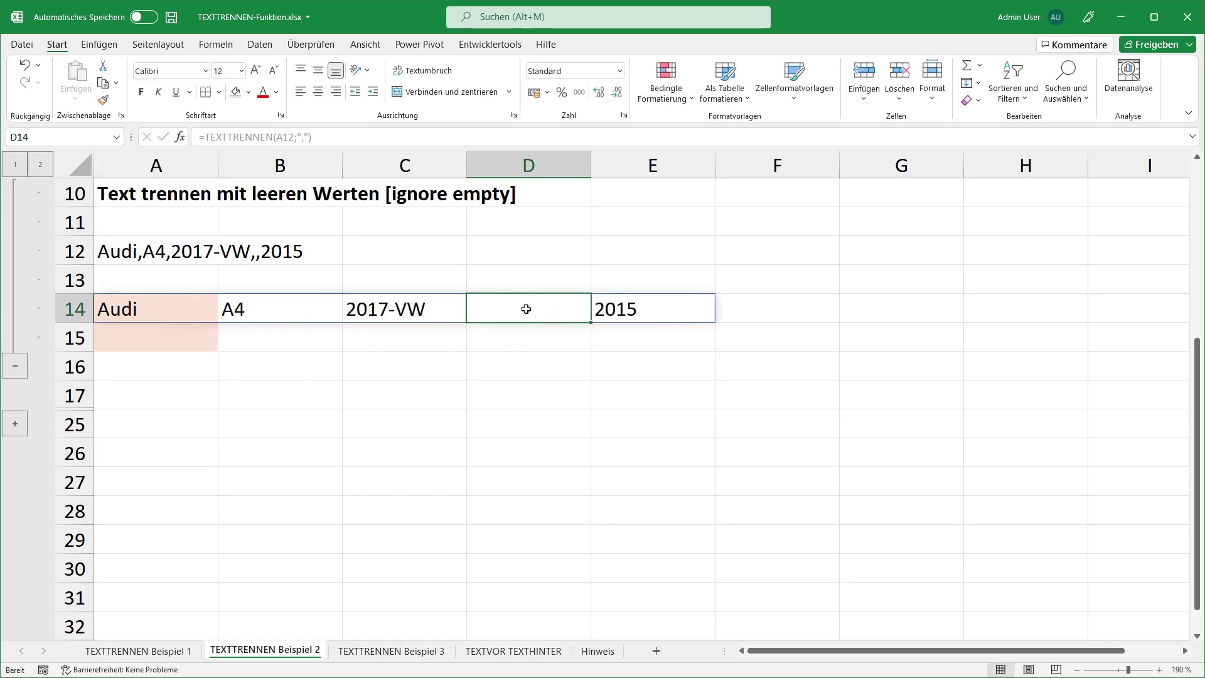
left_click(201, 311)
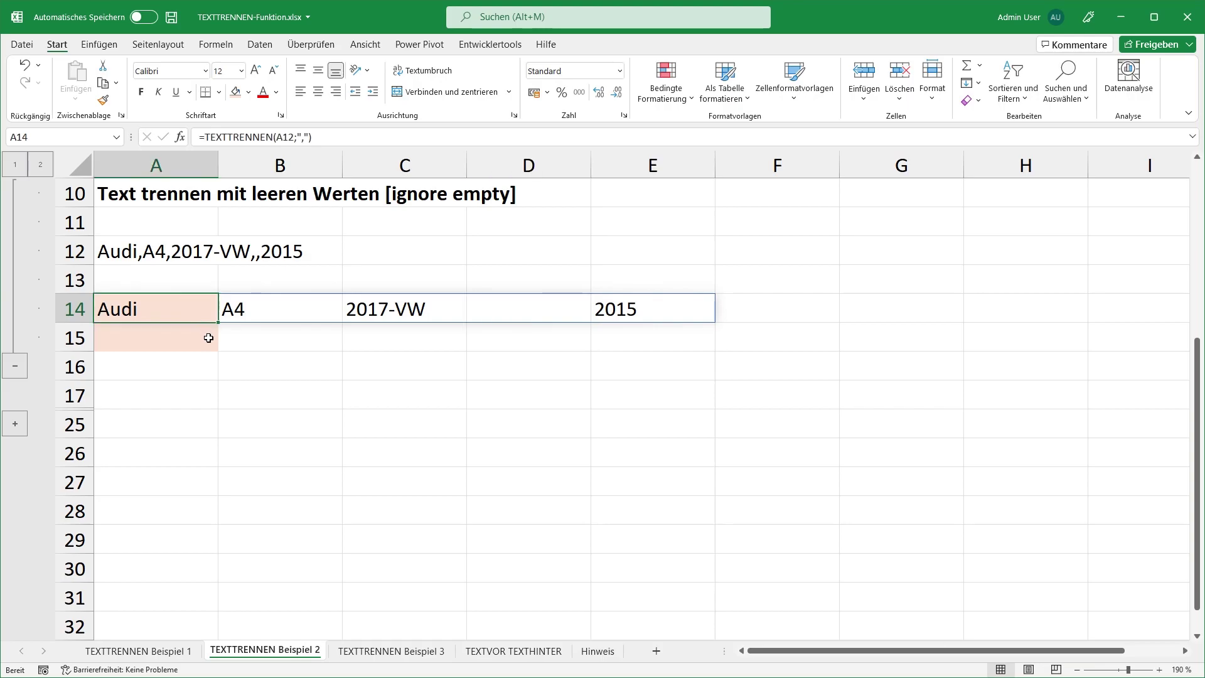
Copy the split into A15, point it at A12 and add ;;WAHR to ignore empty values.
left_click_drag(218, 322, 216, 342)
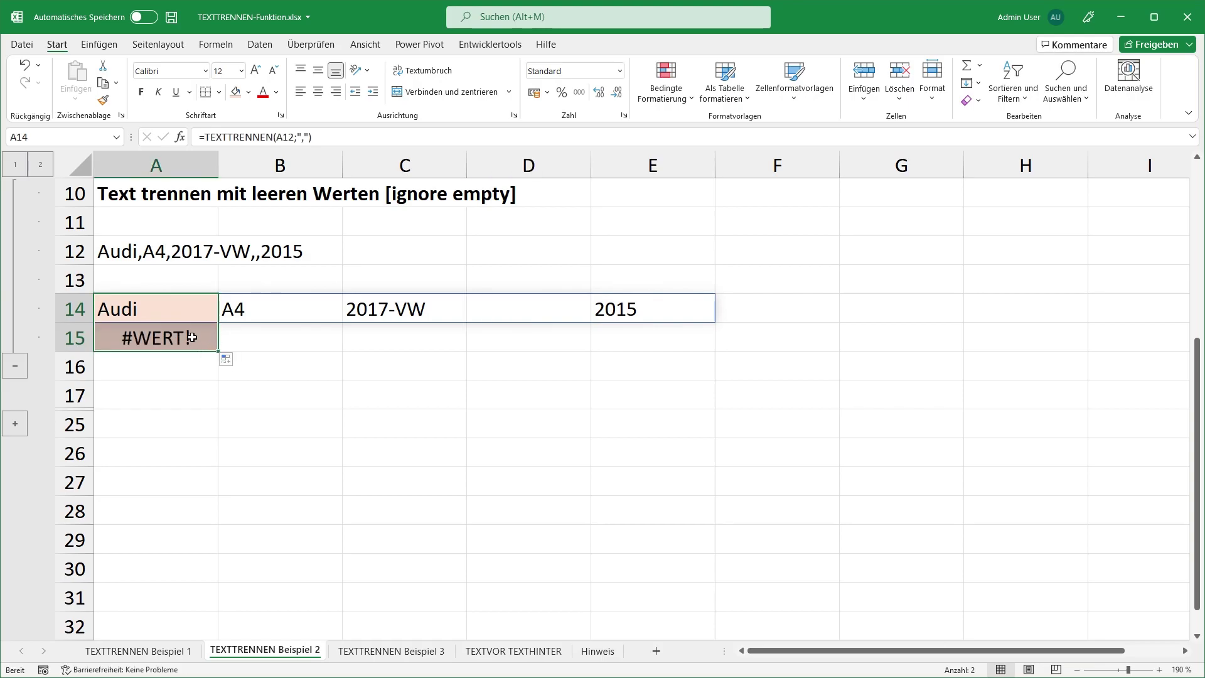
double_click(189, 337)
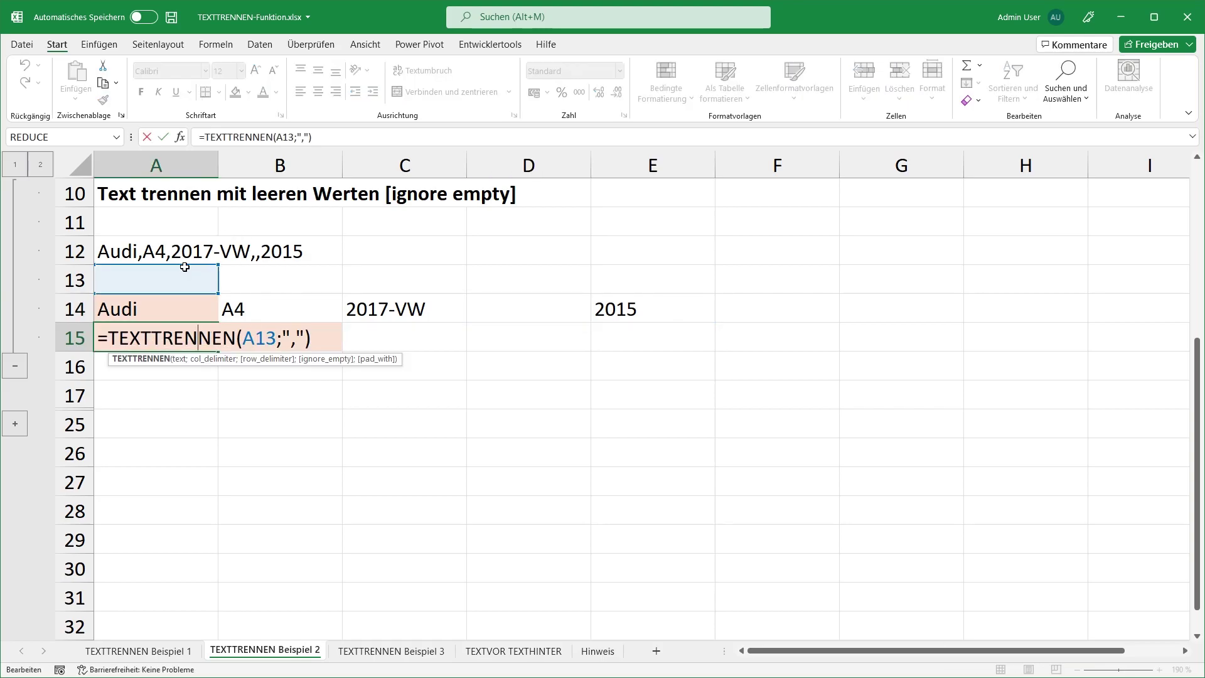
left_click_drag(181, 264, 181, 236)
left_click(306, 332)
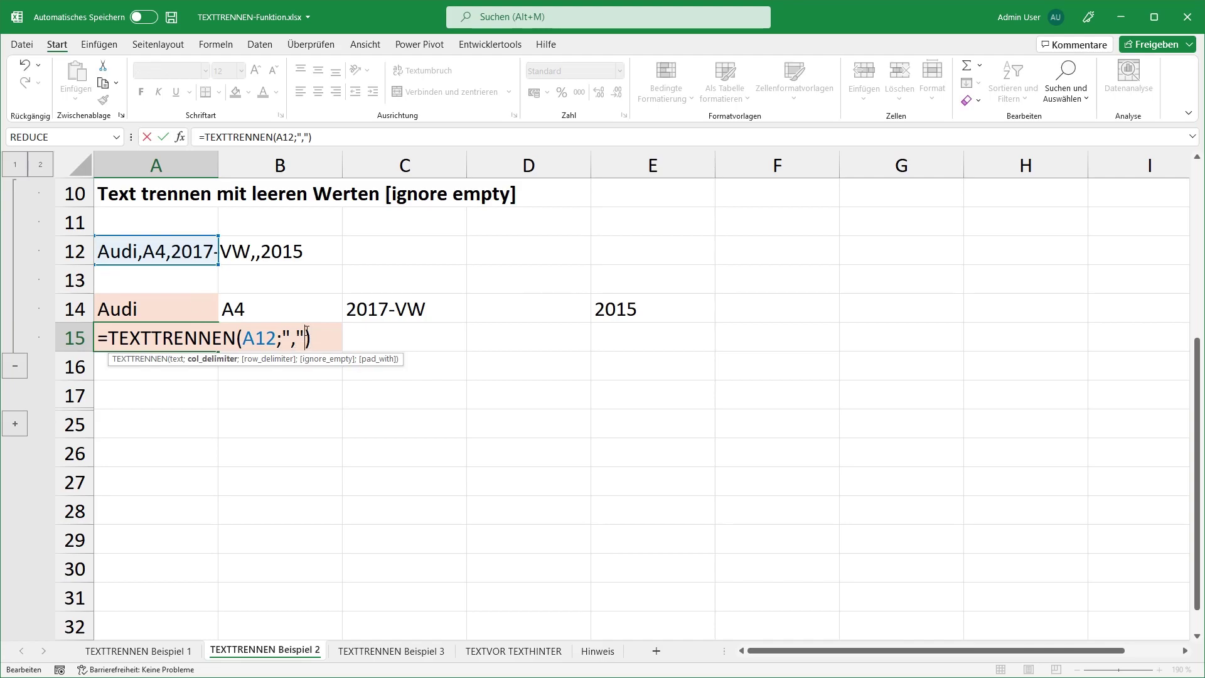
type(";")
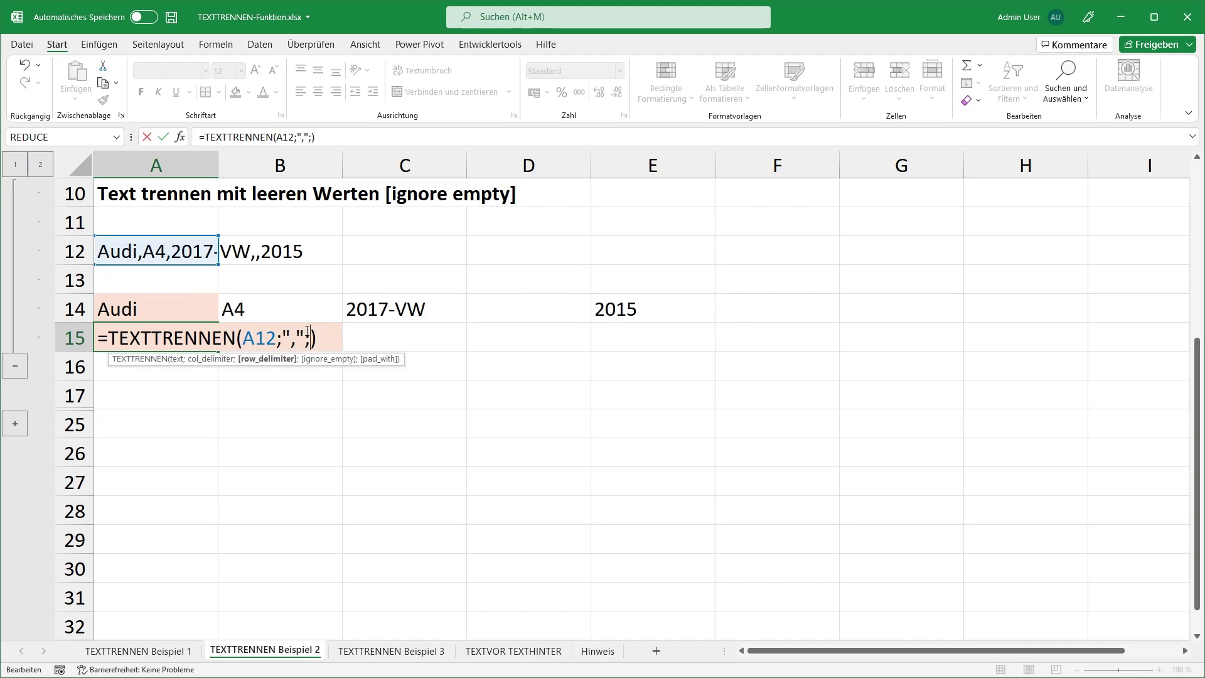
type(";")
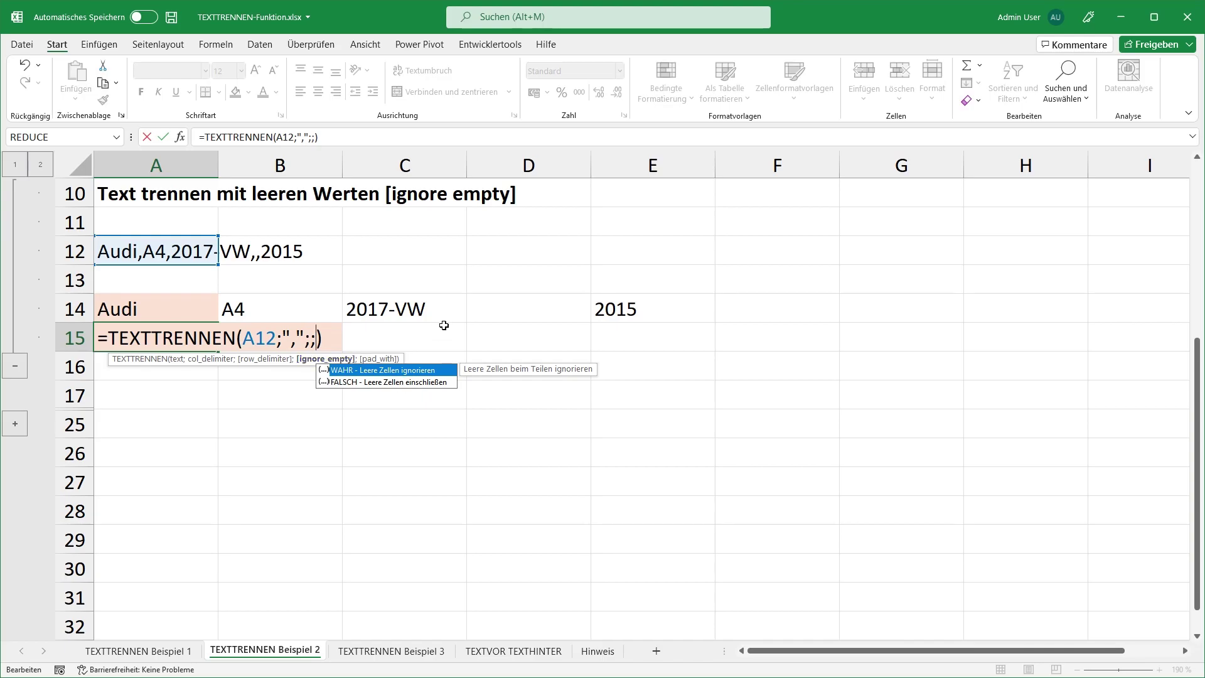
type("WAHR")
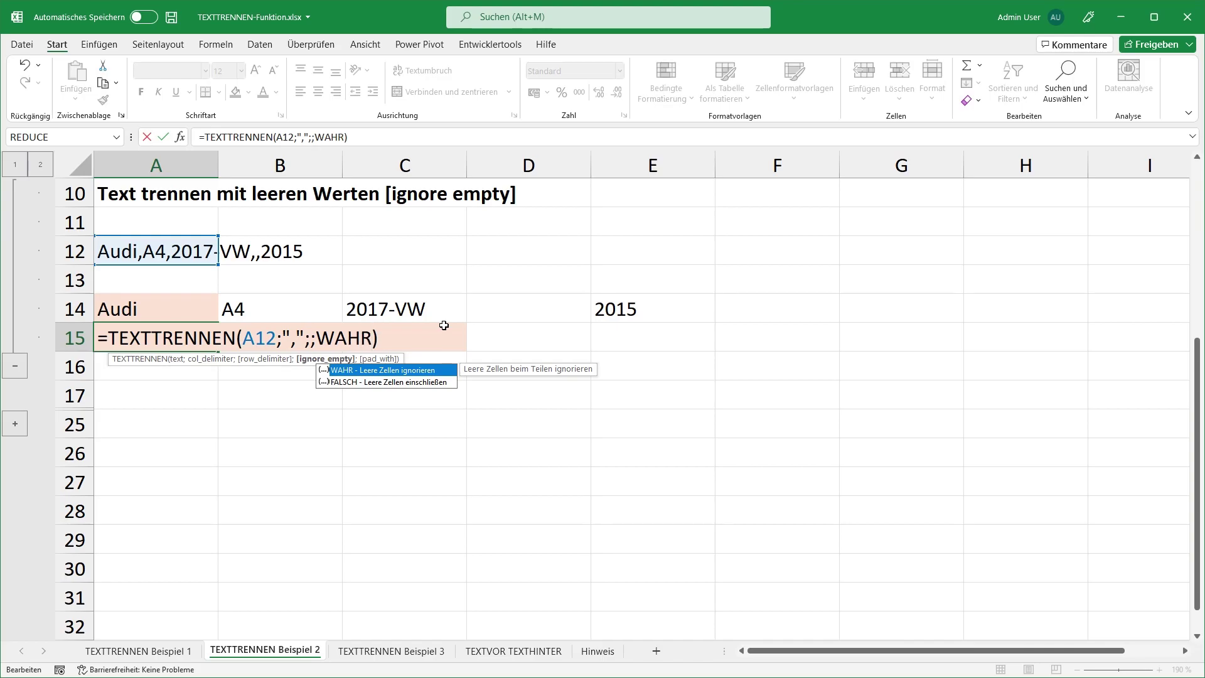
key("ctrl+Return")
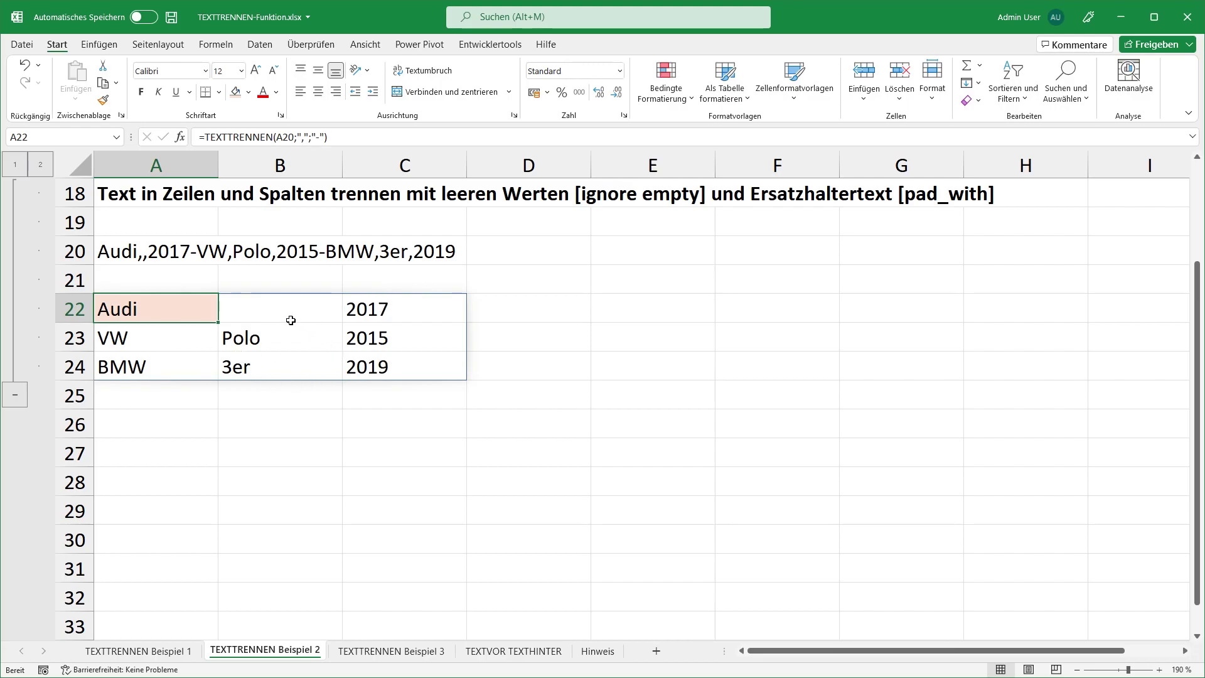
Append ;WAHR to the A22 formula, dropping the empty value and leaving #NV in C22.
left_click(270, 311)
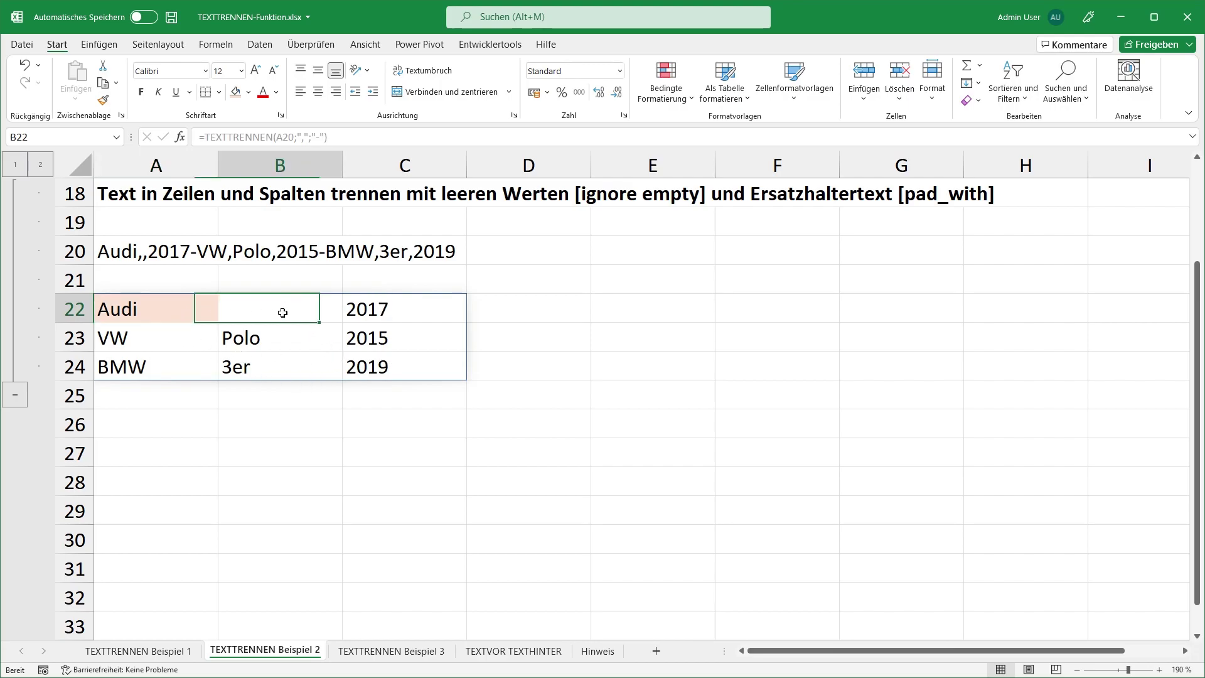
double_click(191, 314)
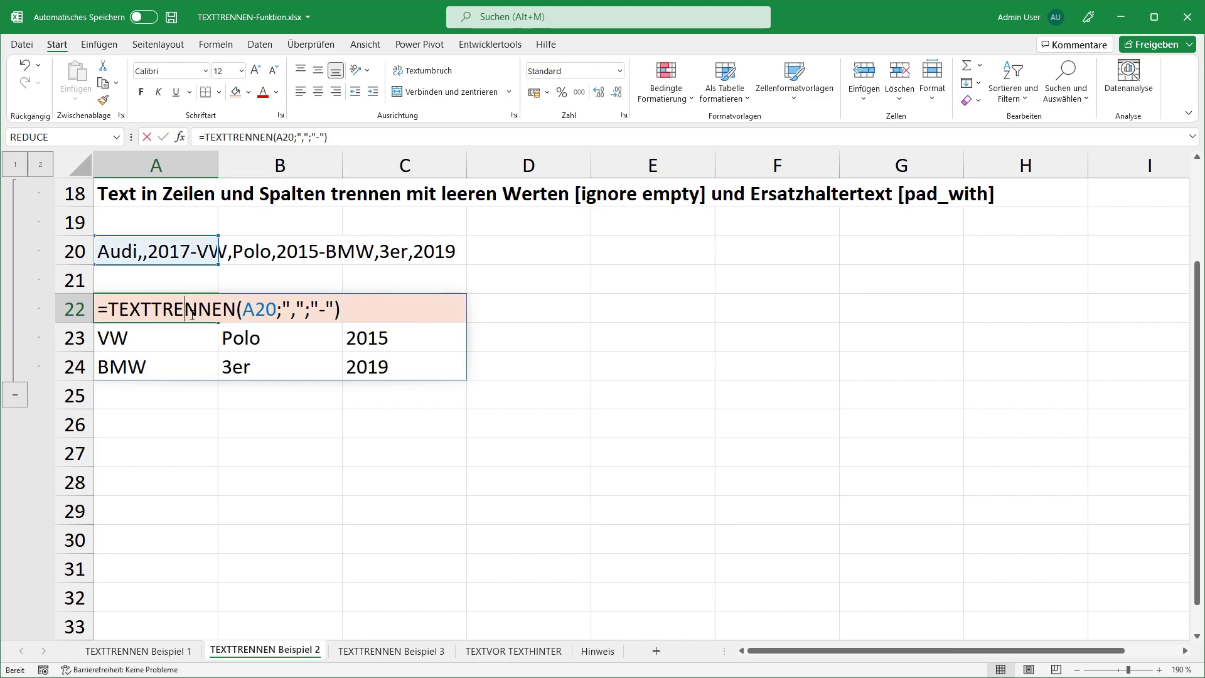
left_click(337, 308)
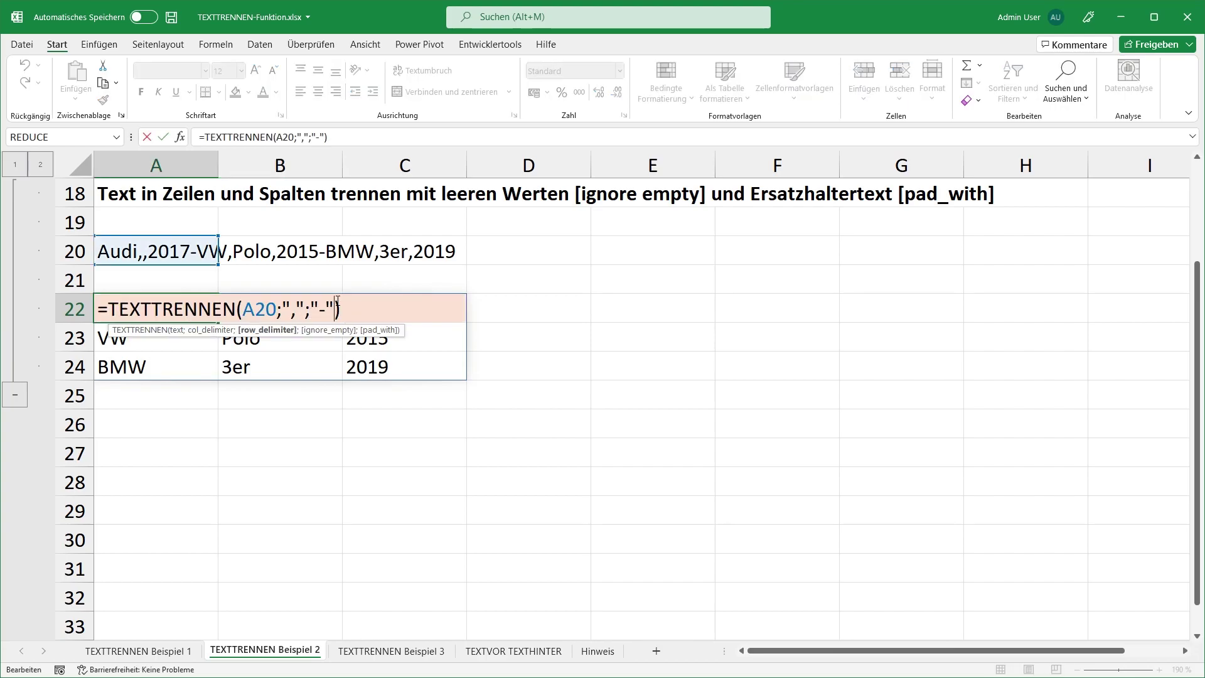
type(";")
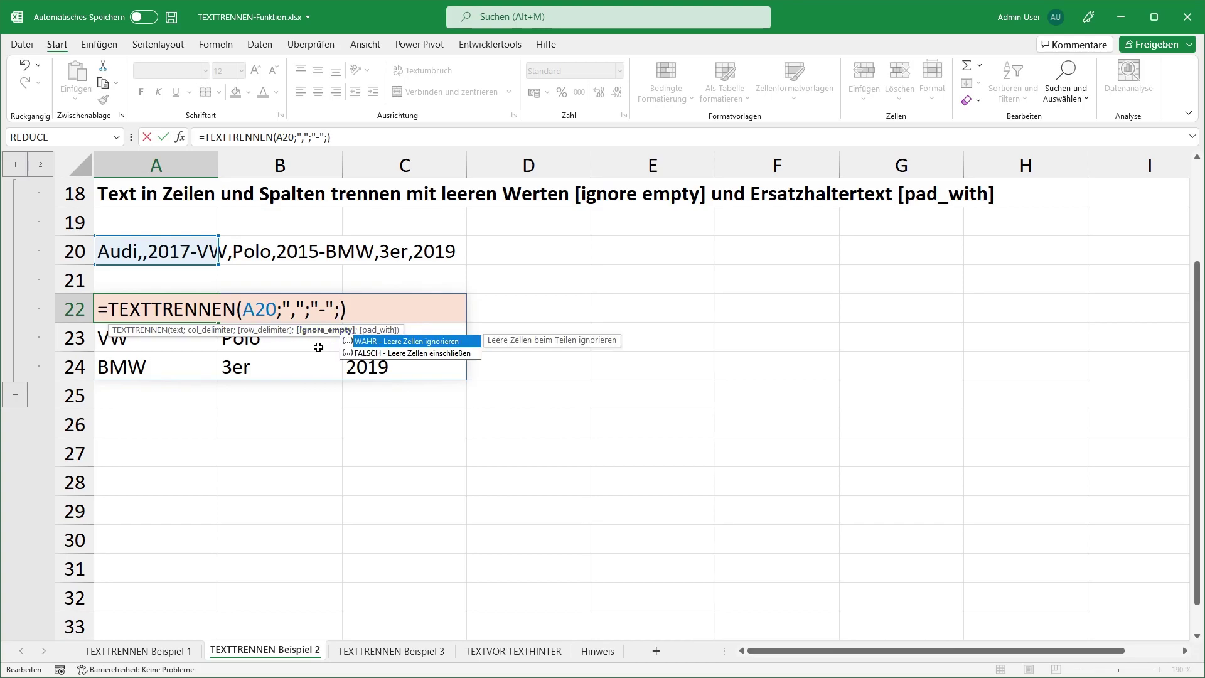
type("WAHR")
key("Return")
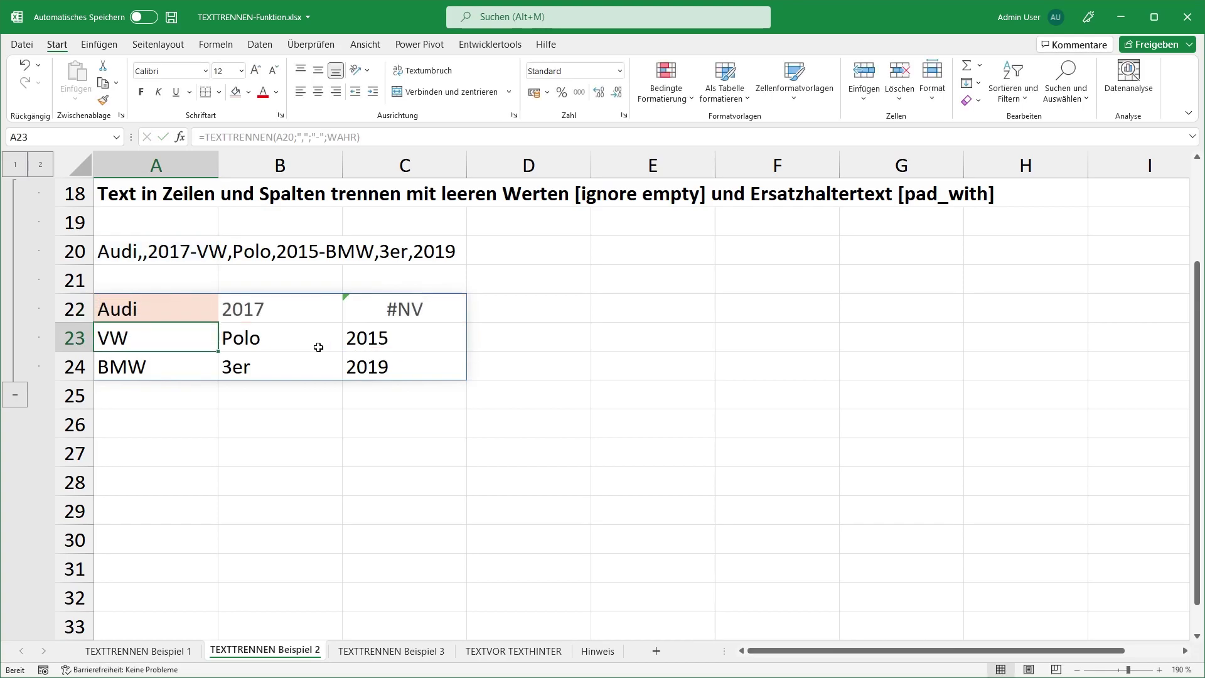
key("Up")
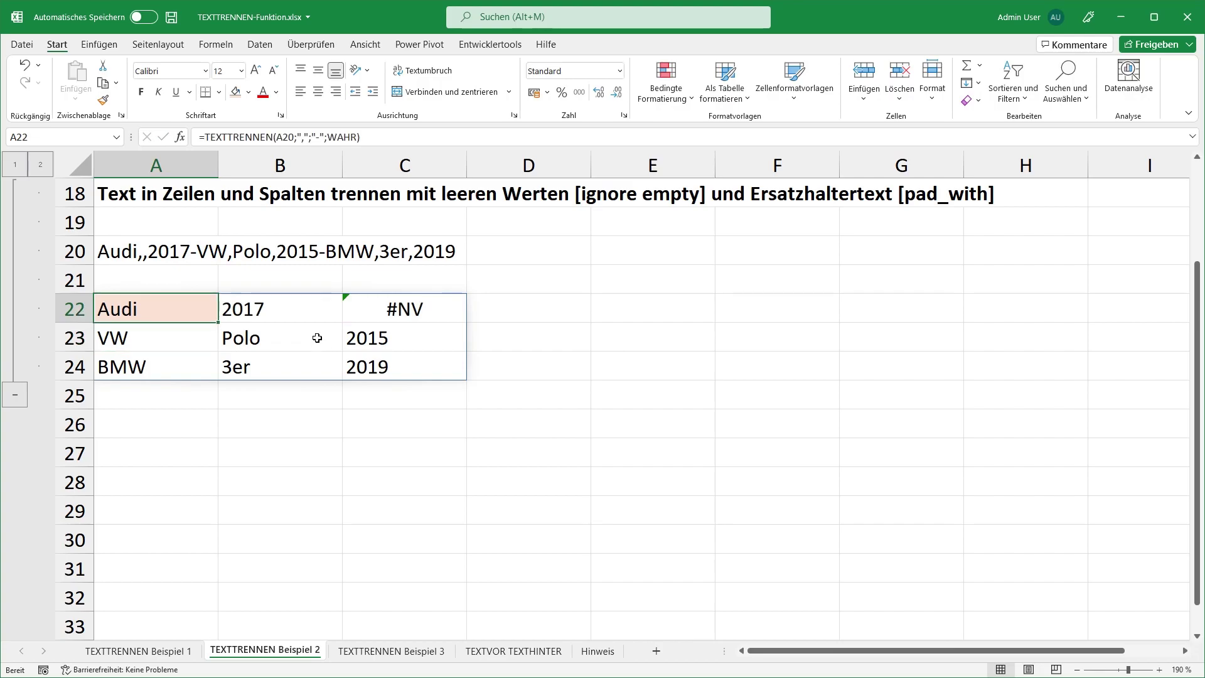
left_click(426, 311)
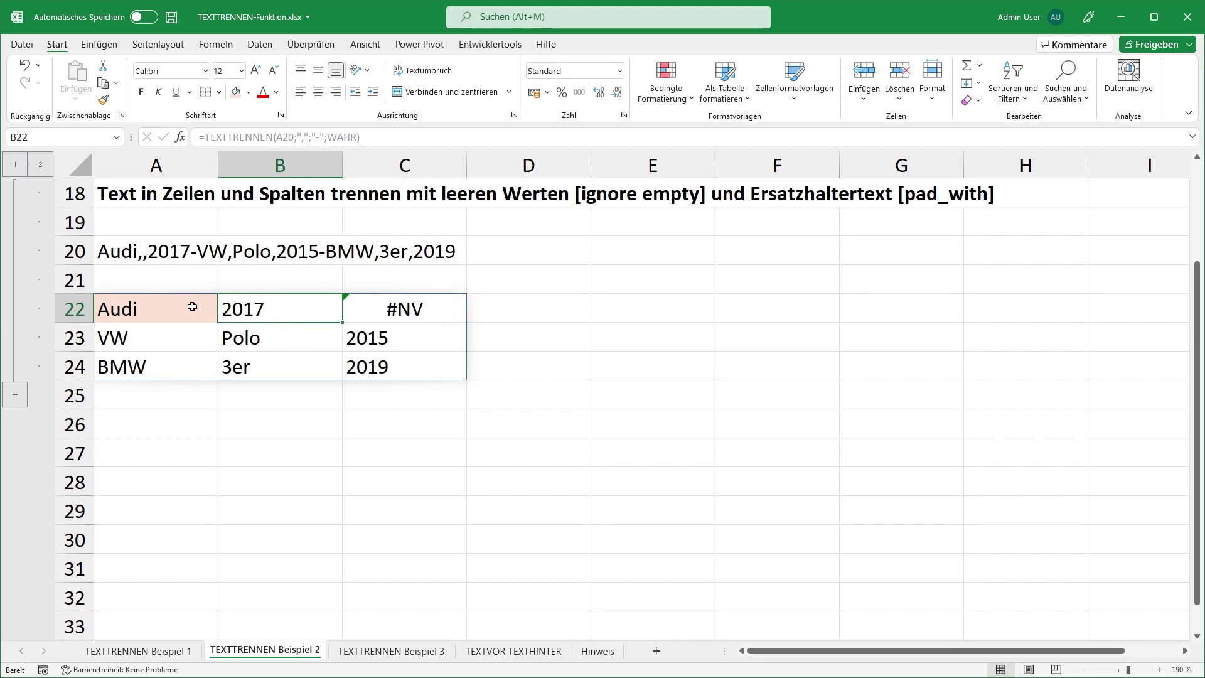
left_click(419, 310)
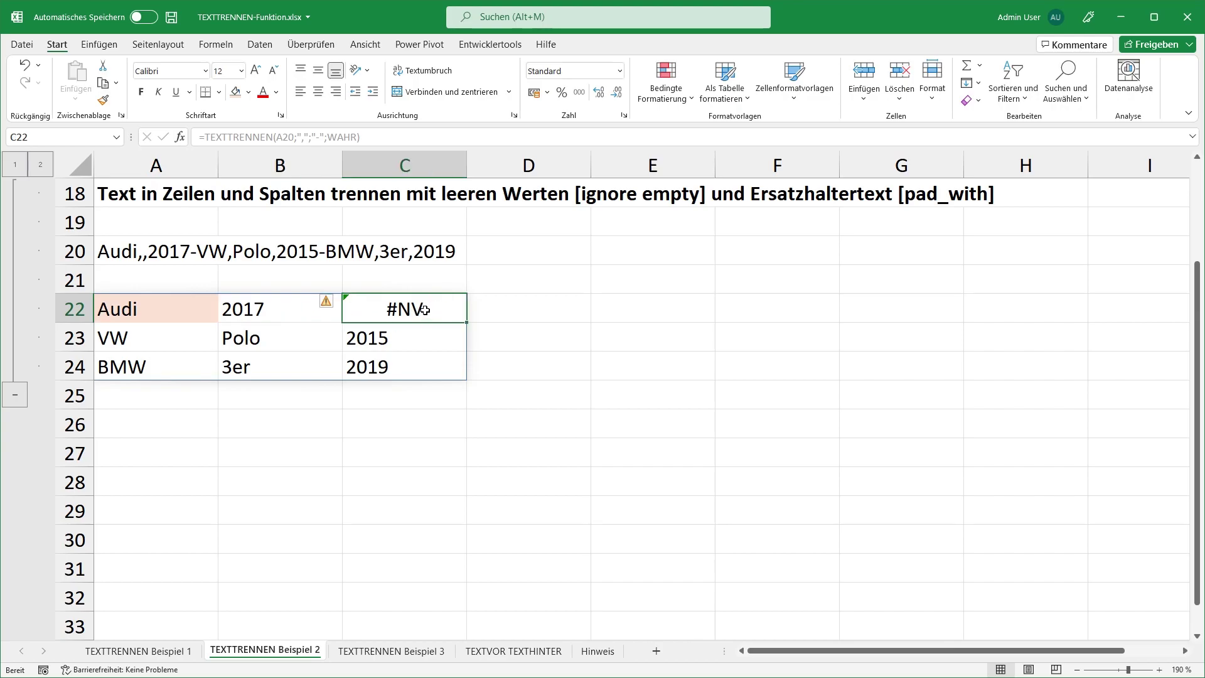
Add "Angabe fehlt" as the pad_with value in A22, then go to sheet TEXTTRENNEN Beispiel 3.
double_click(183, 309)
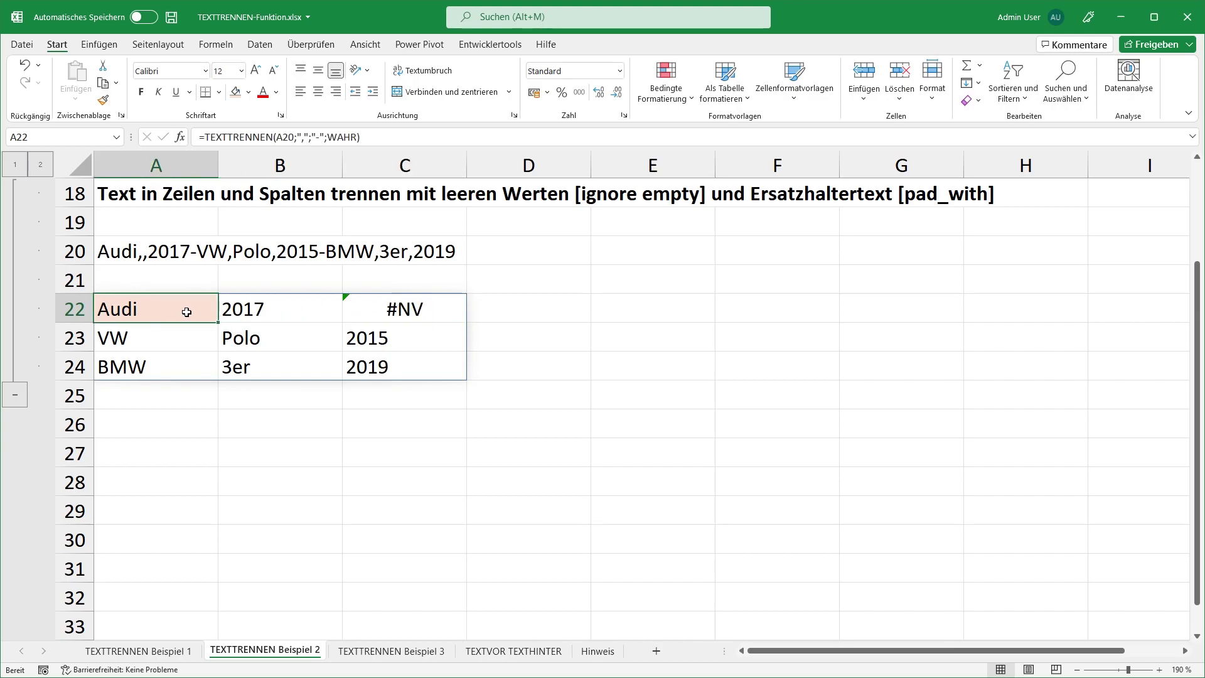
left_click(396, 308)
type(";")
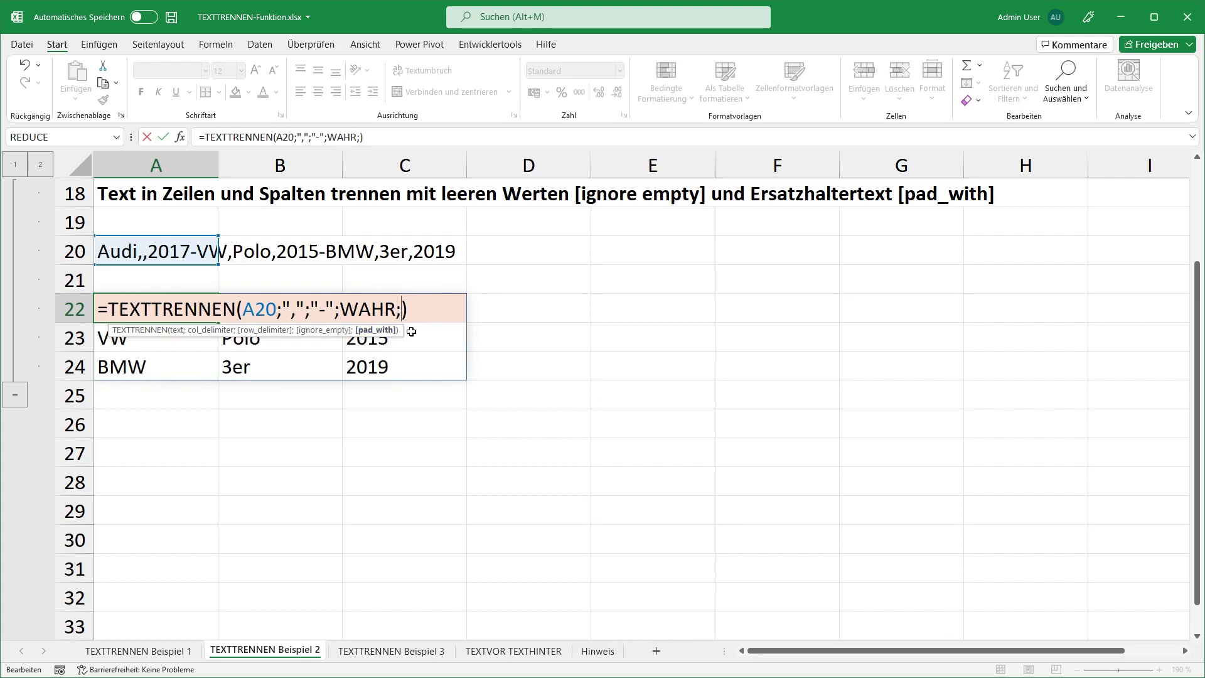
type("\"")
type("Angabe feh")
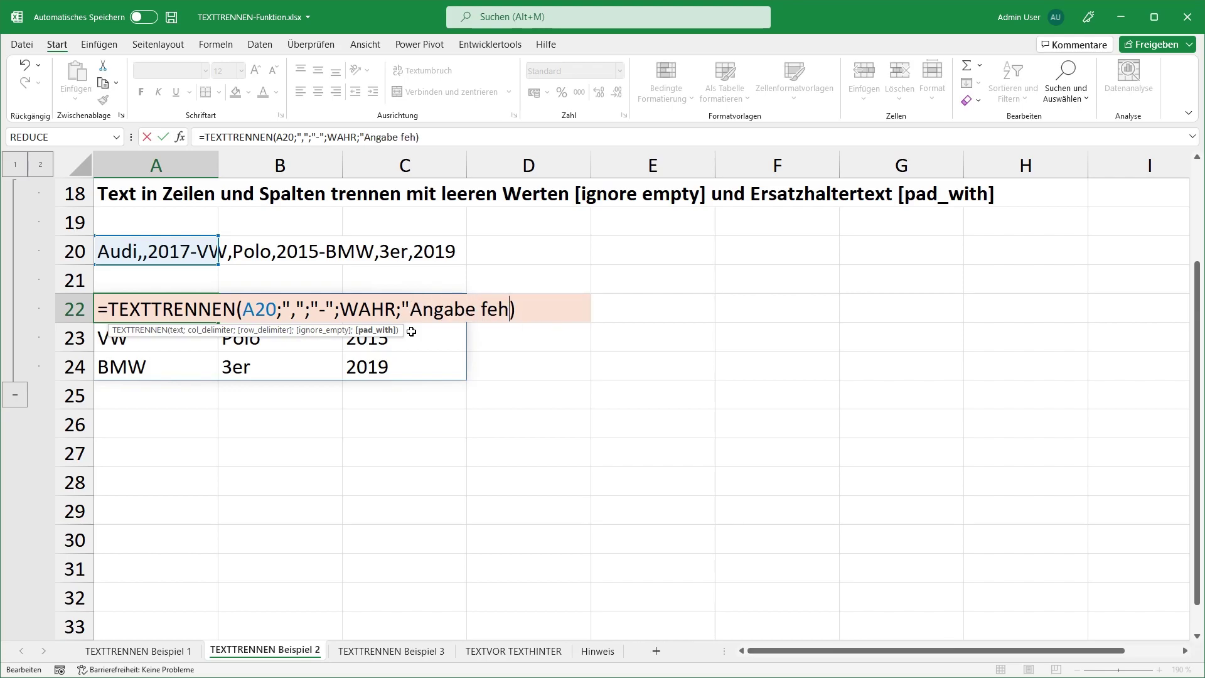
type("lt\"")
key("Return")
left_click(524, 315)
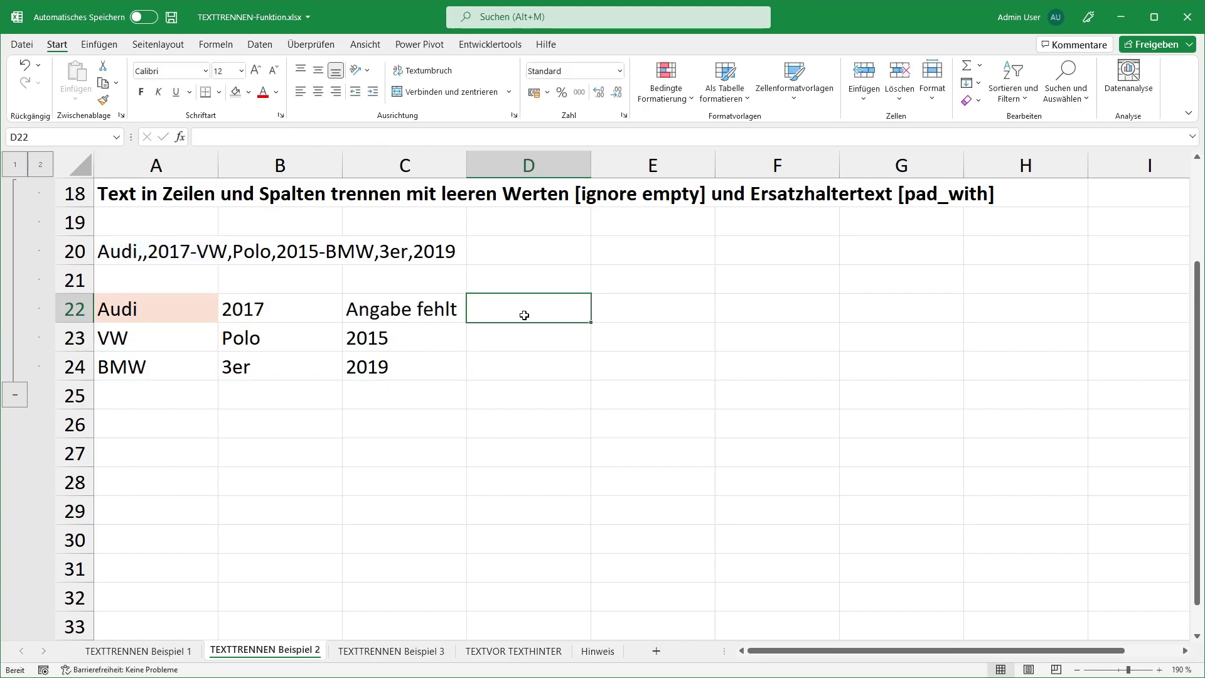
left_click(443, 311)
key("ctrl+Page_Down")
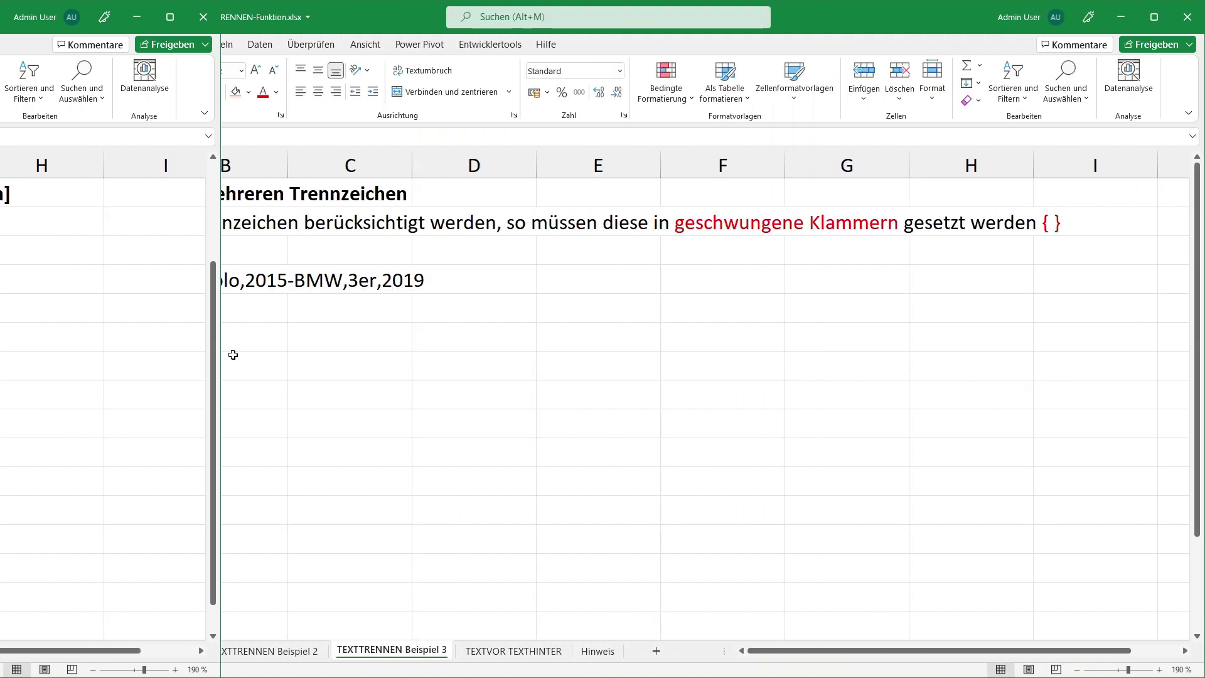
Enter =TEXTTRENNEN(A4;{",";"-"}) in A6 to split A4 at both commas and hyphens.
left_click(102, 284)
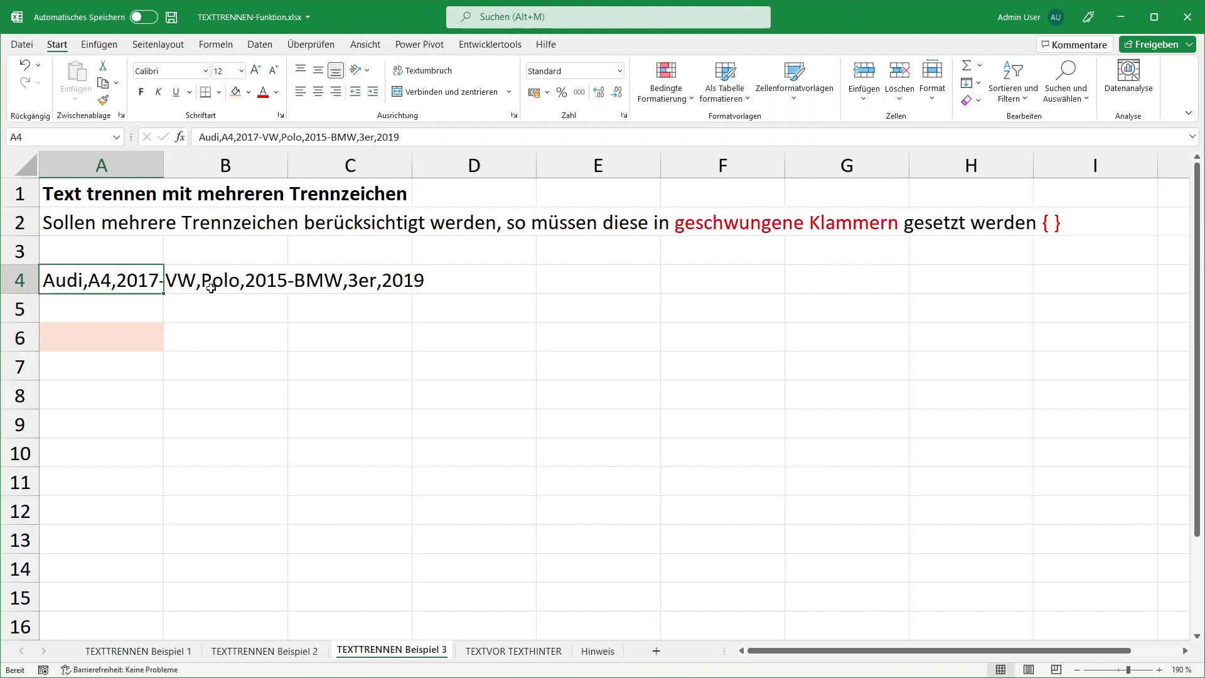
mouse_move(122, 337)
left_mouse_down()
mouse_move(572, 322)
mouse_move(1050, 334)
left_mouse_up()
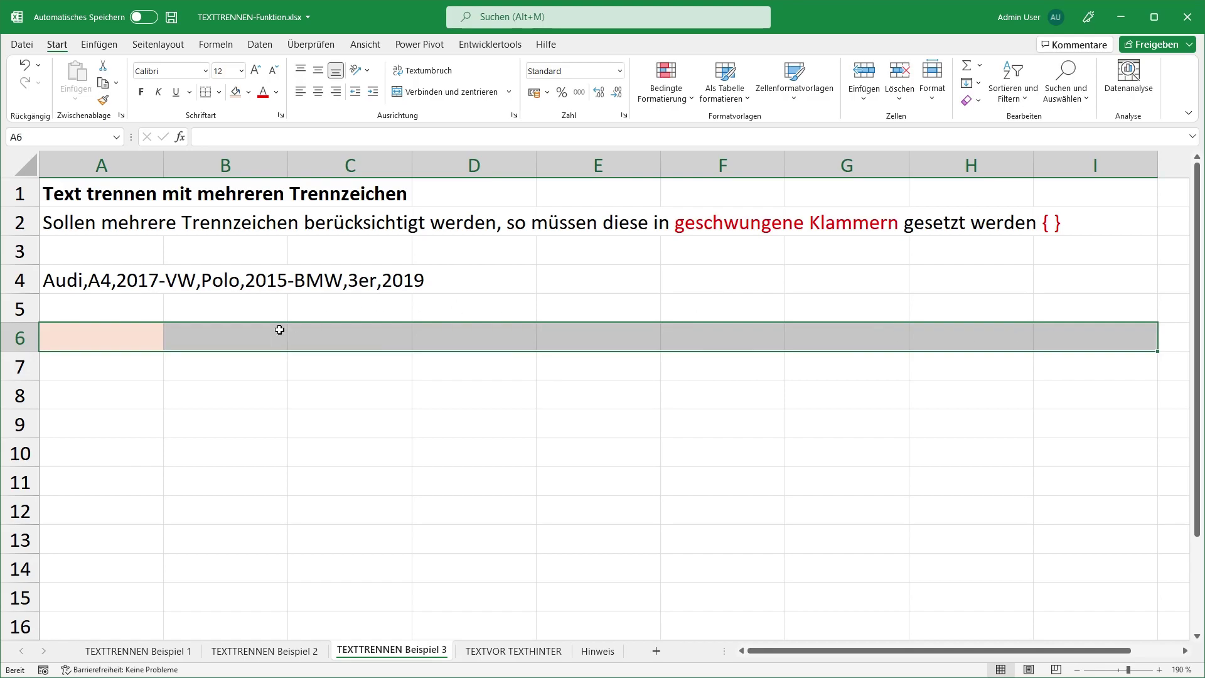
left_click(134, 327)
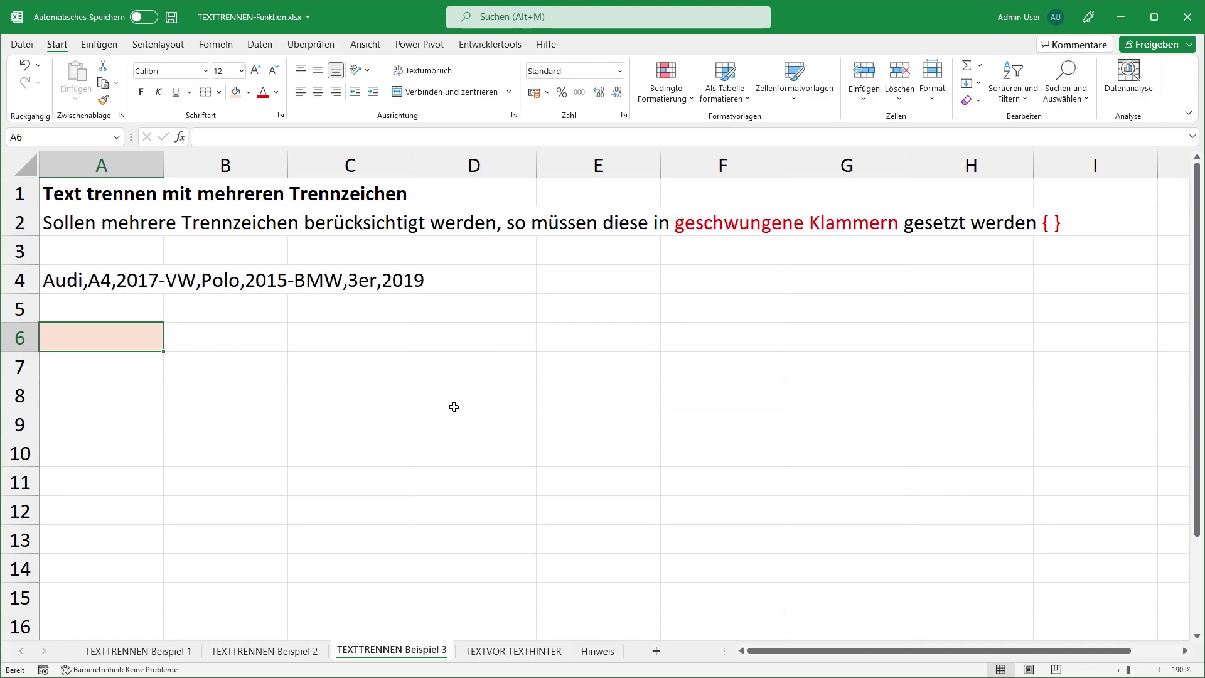
double_click(100, 331)
type("=TEXTTRENNEN(")
key("Up")
key("Up")
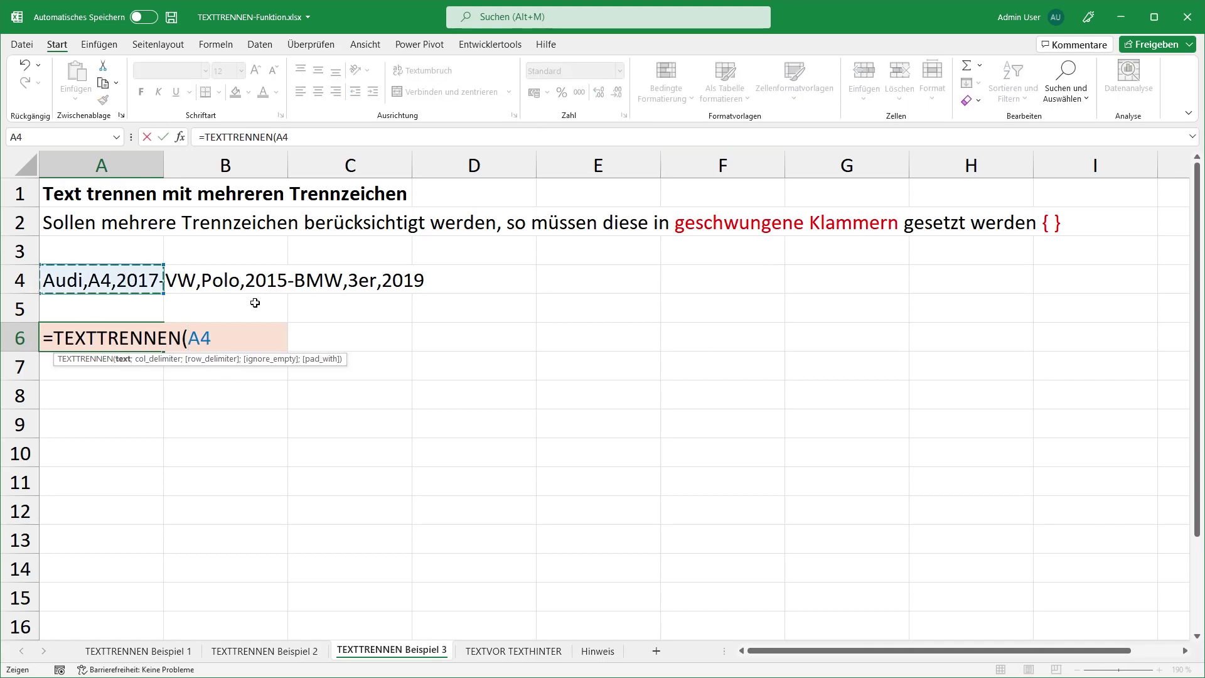
type(";")
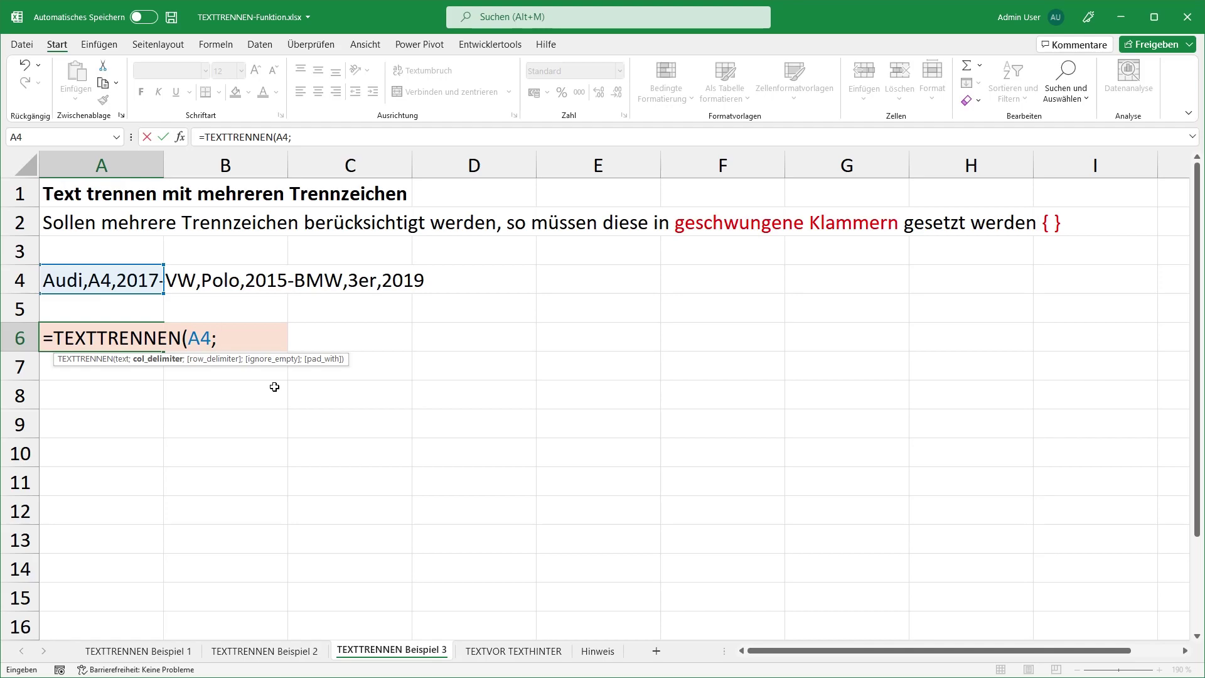
type("{")
type("\"")
type(",")
type("\";")
type("\"-")
type("\"")
type("}")
type(")")
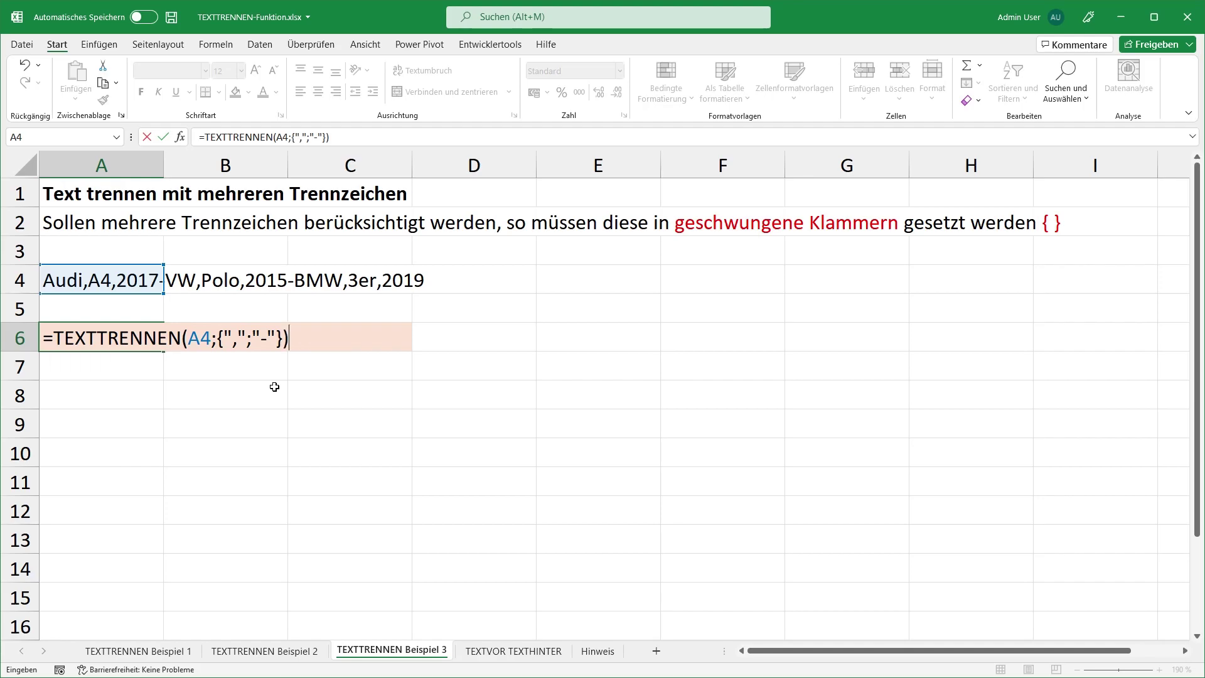
key("Return")
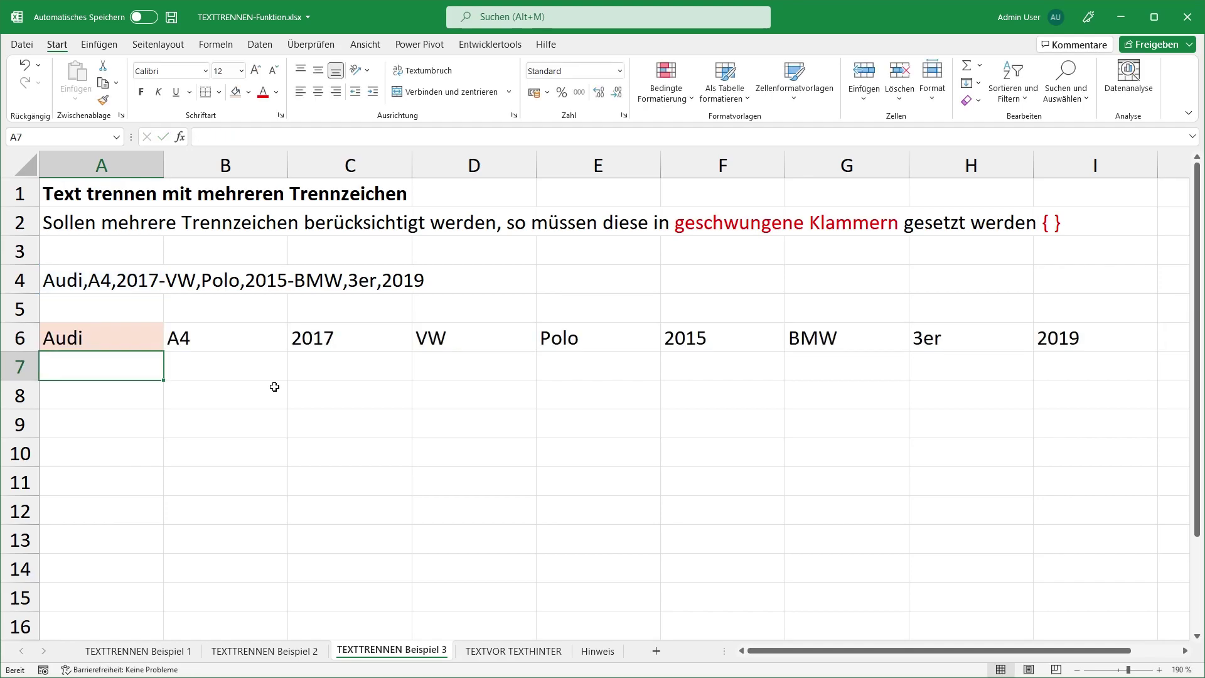
left_click(139, 336)
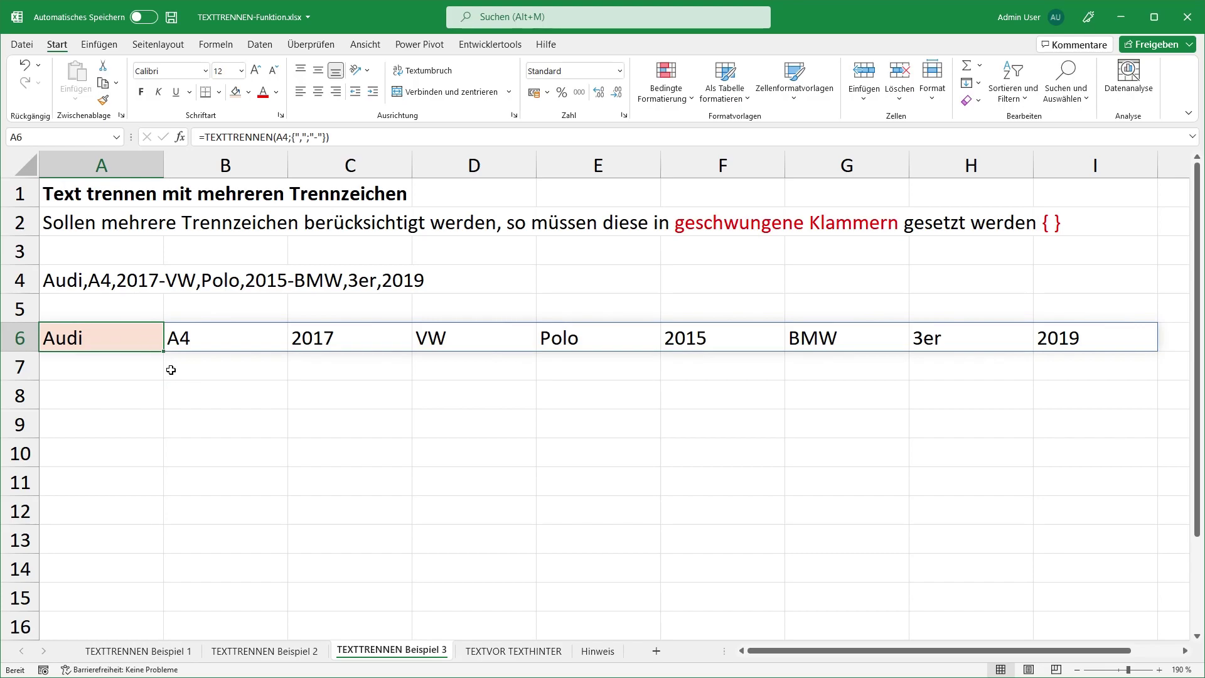
double_click(244, 338)
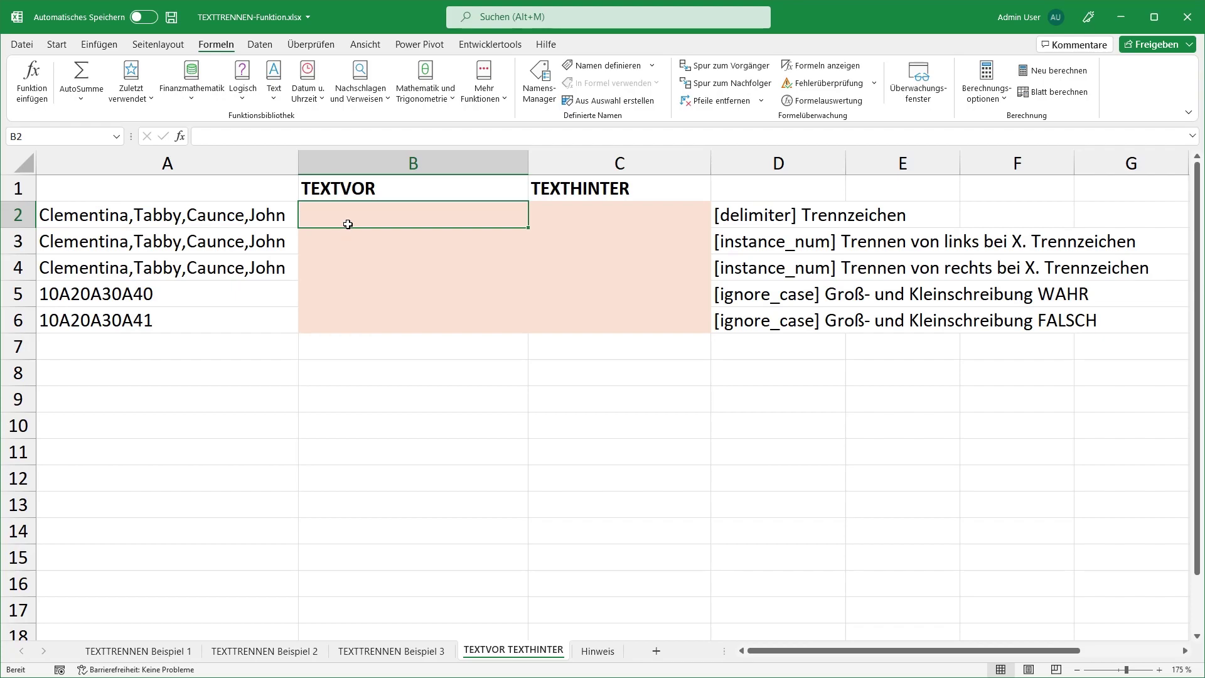
Enter =TEXTVOR(A2;",") in B2, returning Clementina.
type("=TEXTVO")
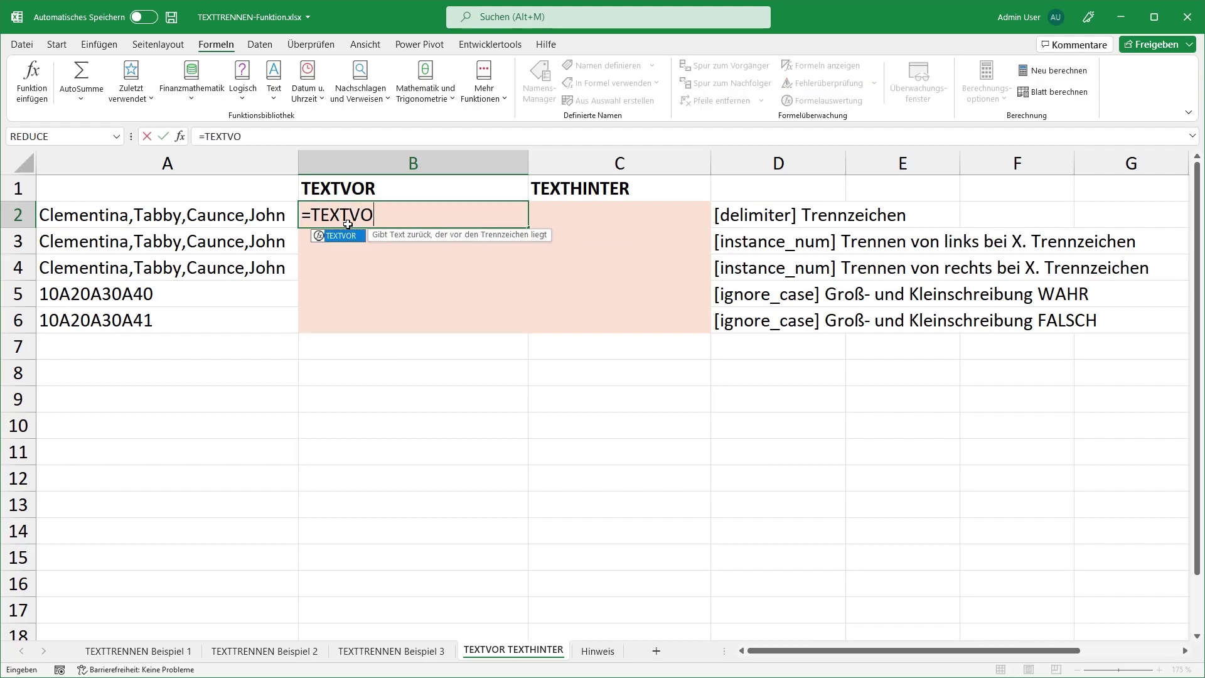
type("R(")
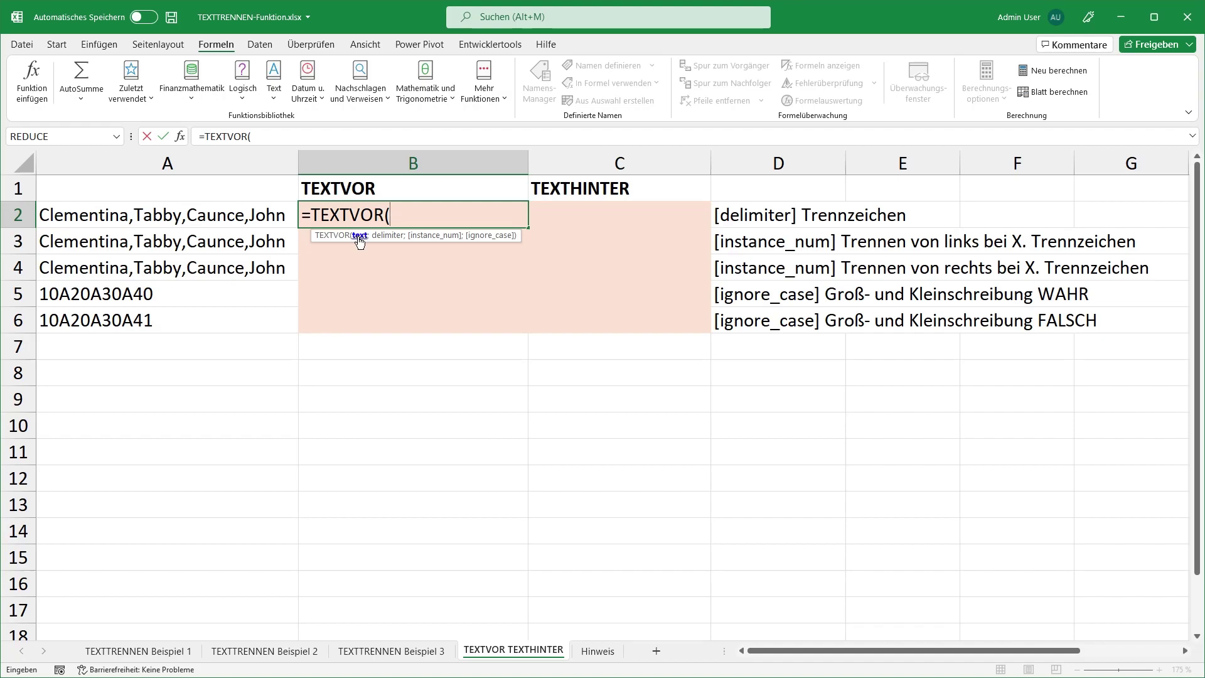
left_click(263, 215)
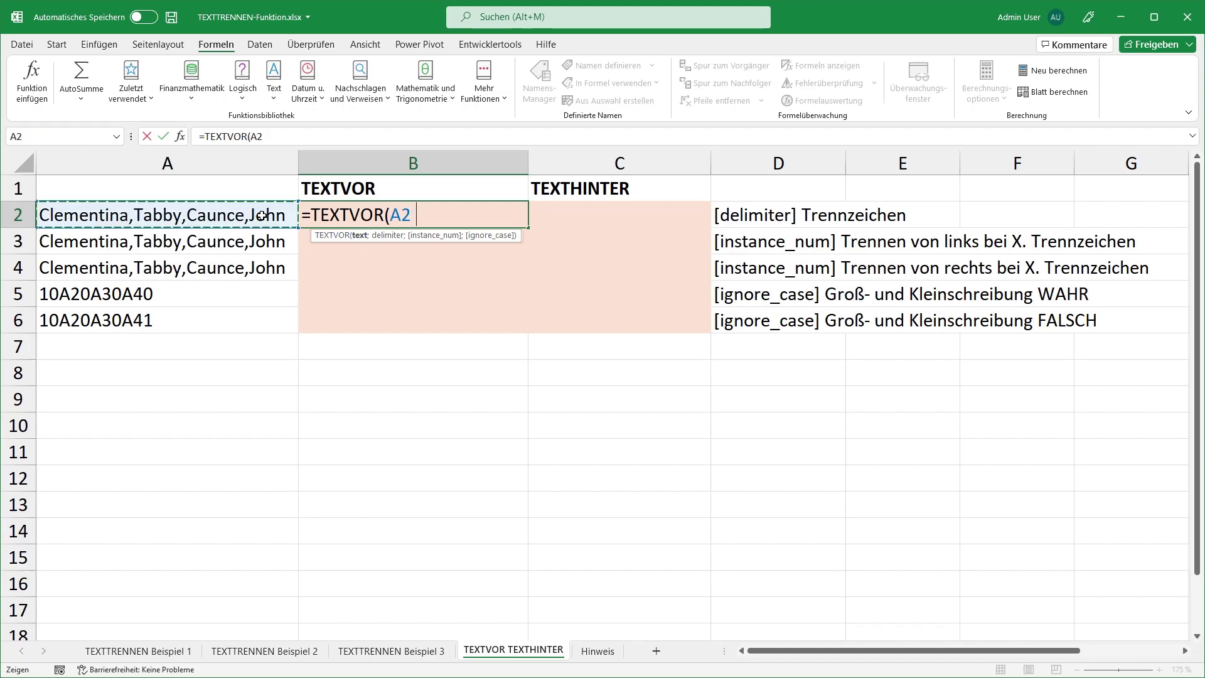
type(";")
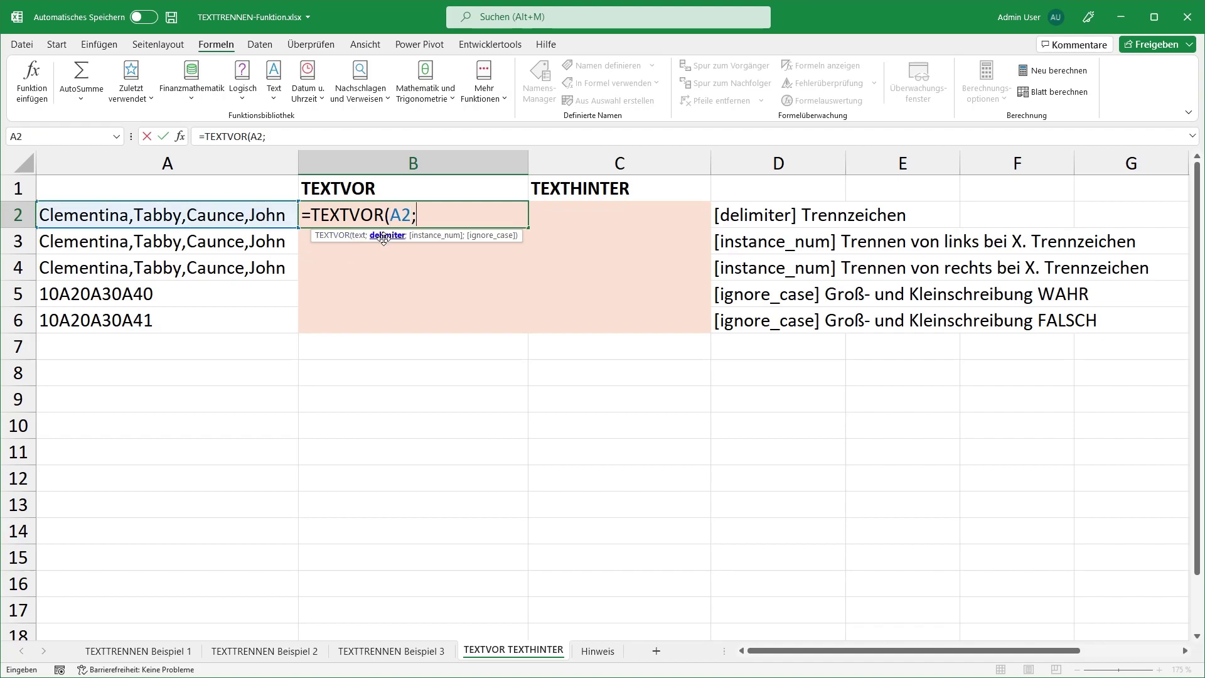
type("\",\"")
type(")")
key("Return")
left_click(355, 226)
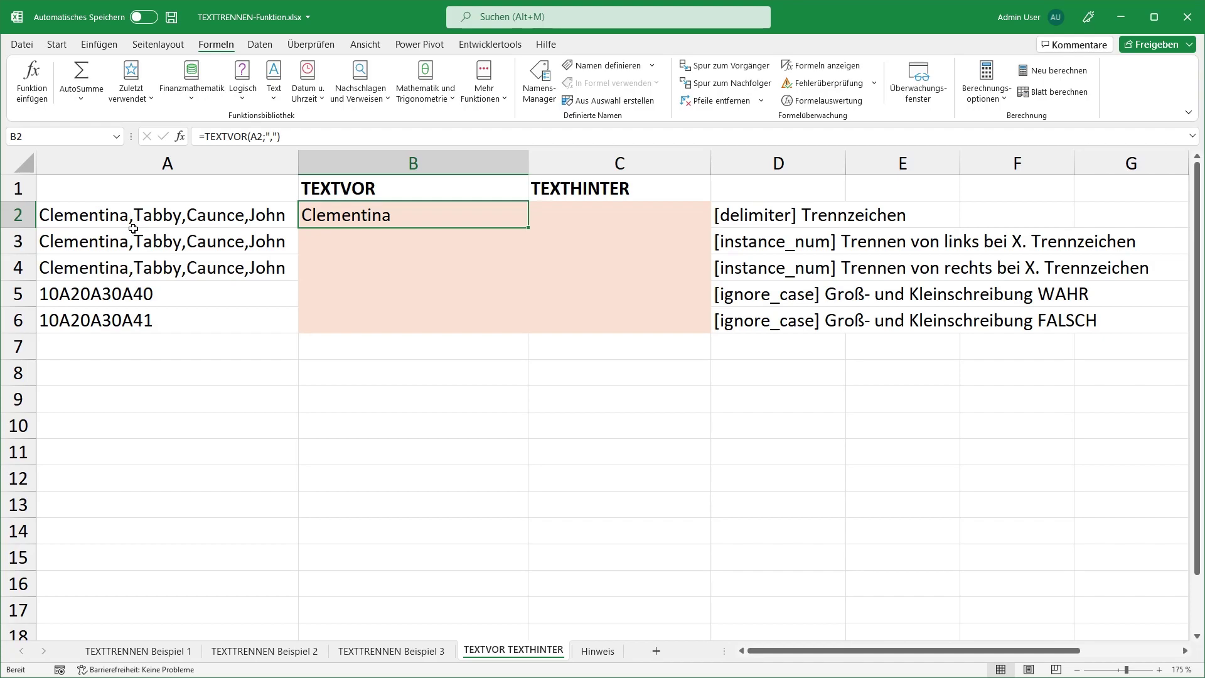
key("Return")
double_click(555, 212)
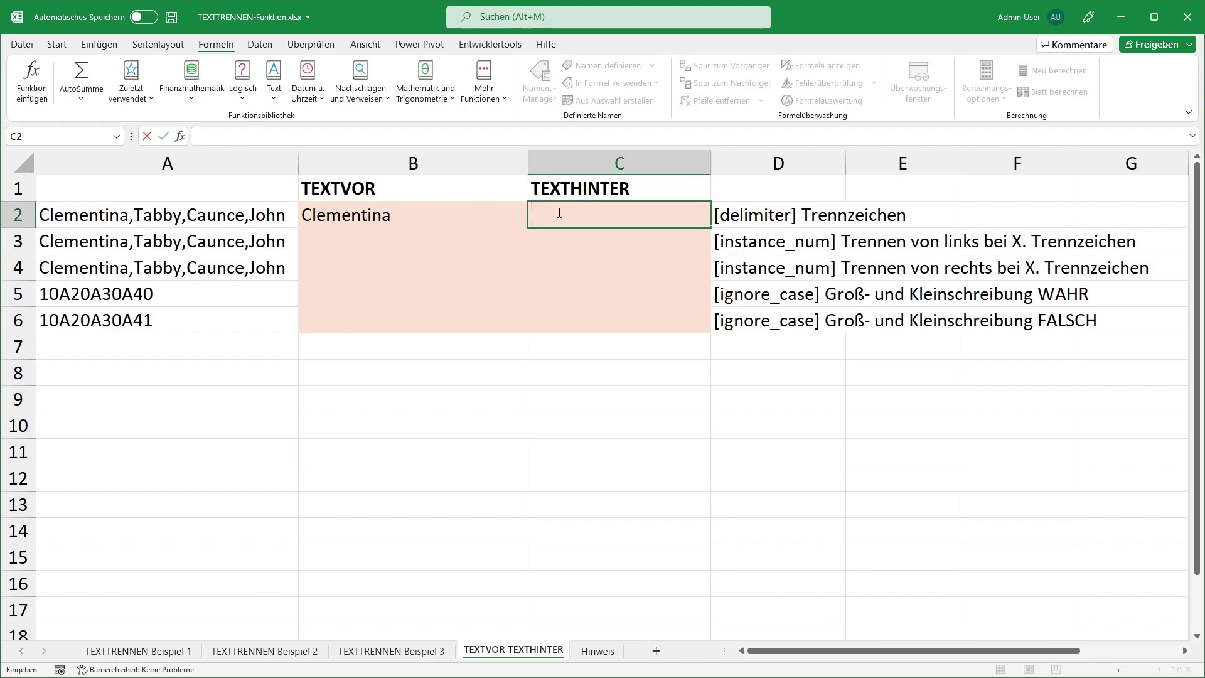
type("=TEXTVOR(A2;\",\")")
left_click_drag(578, 213, 615, 214)
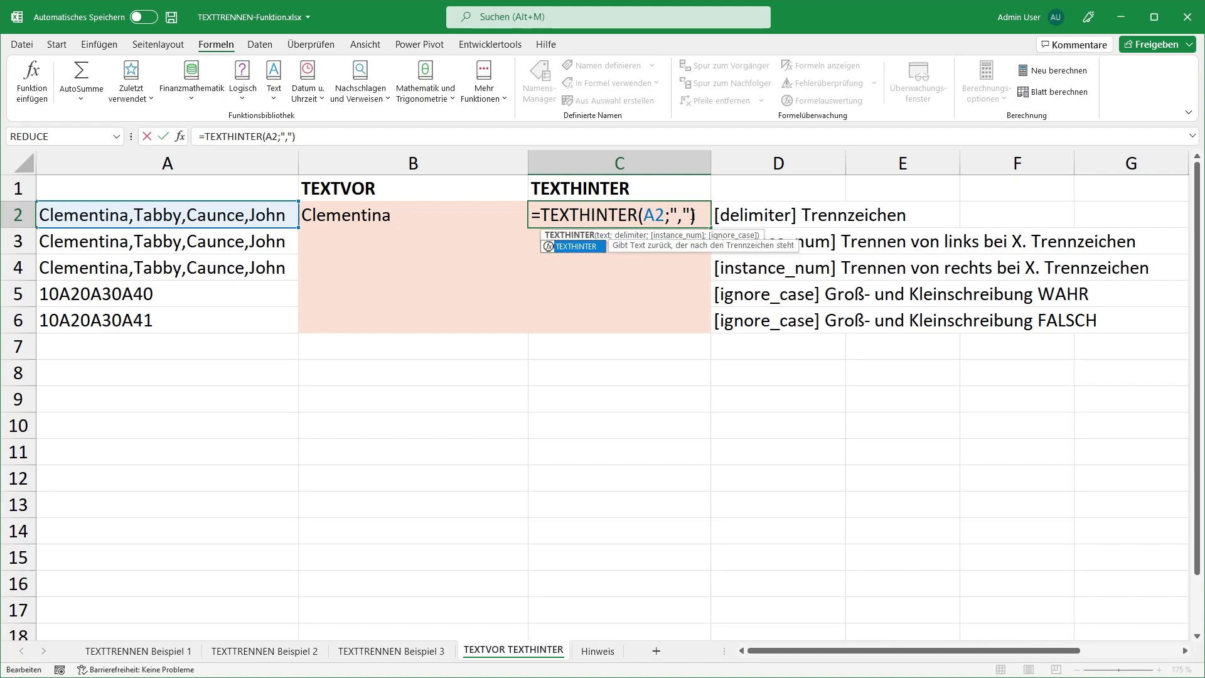
type("HINTER")
key("ctrl+Return")
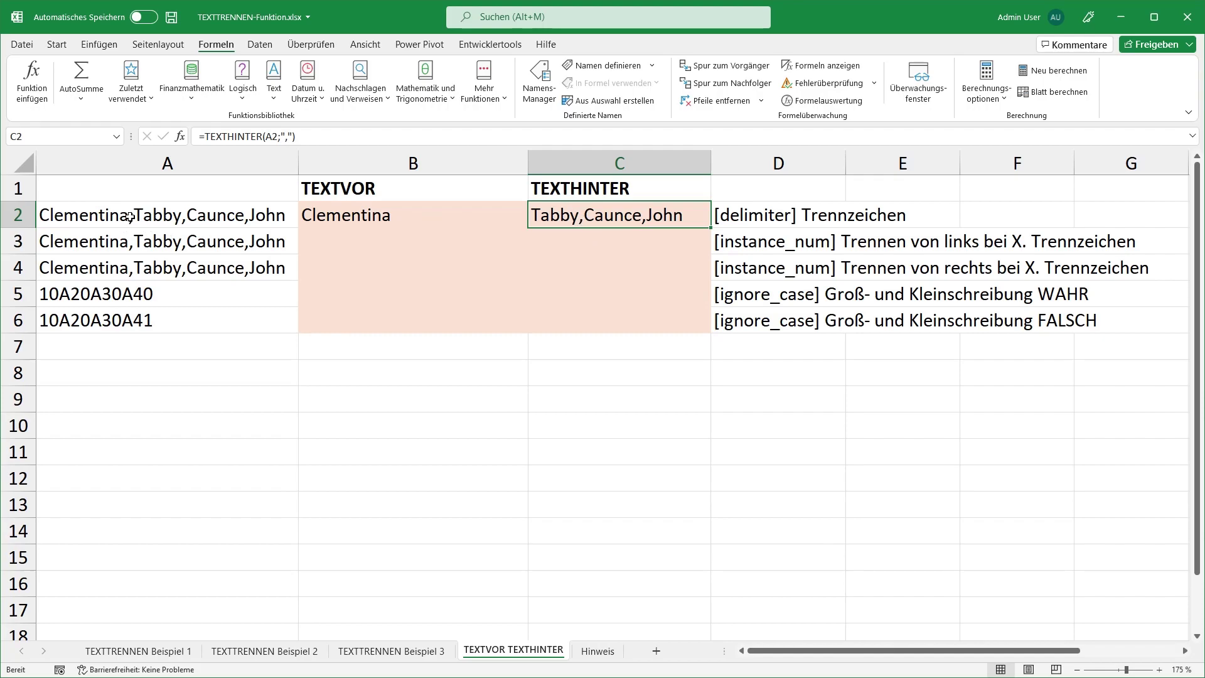
Enter =TEXTVOR(A2;",";2) in B3, returning Clementina,Tabby.
left_click(473, 232)
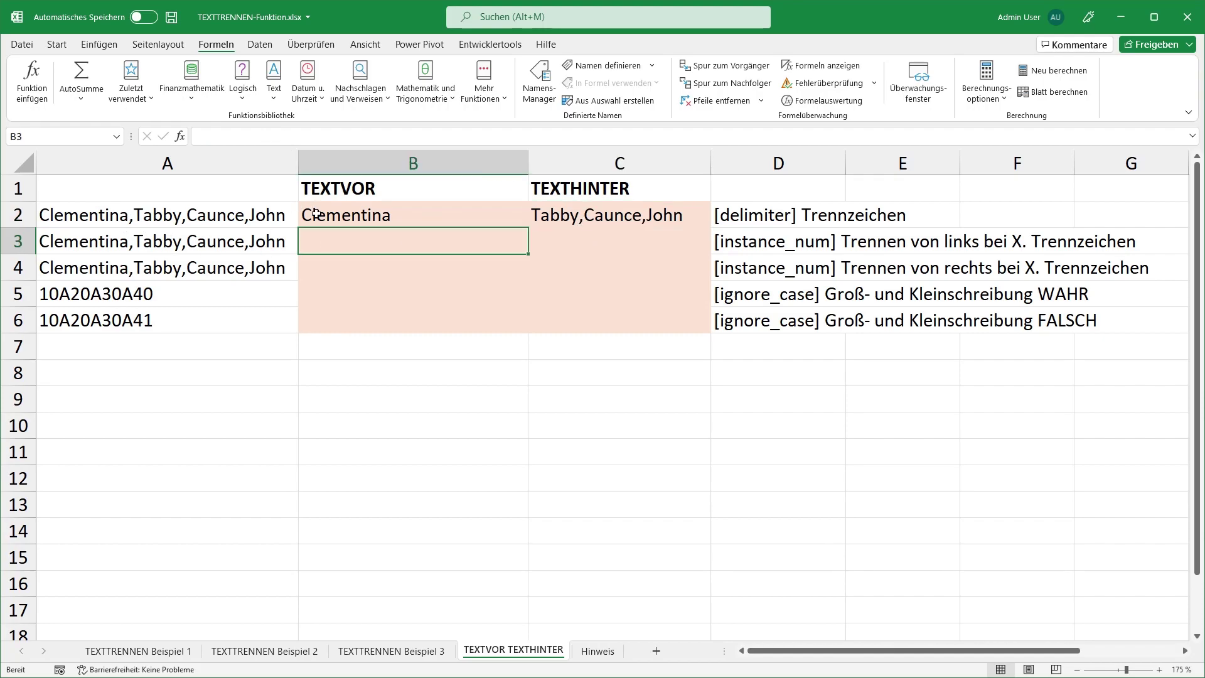
key("ctrl+apostrophe")
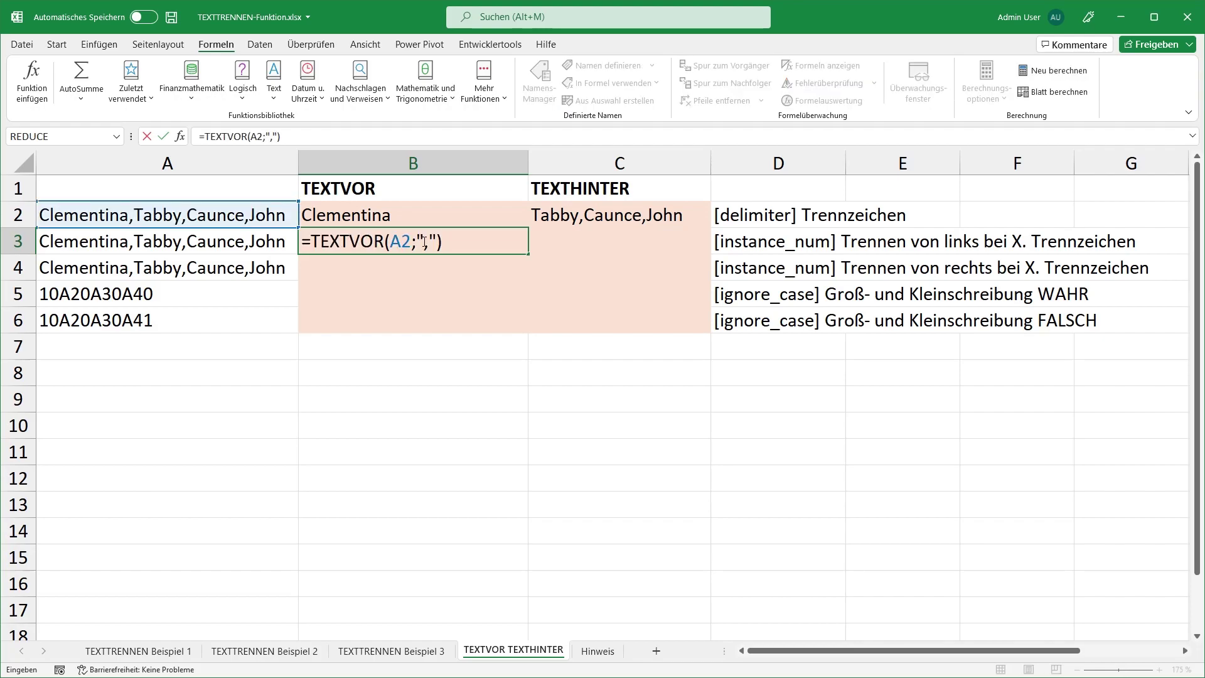
key("BackSpace")
type(";")
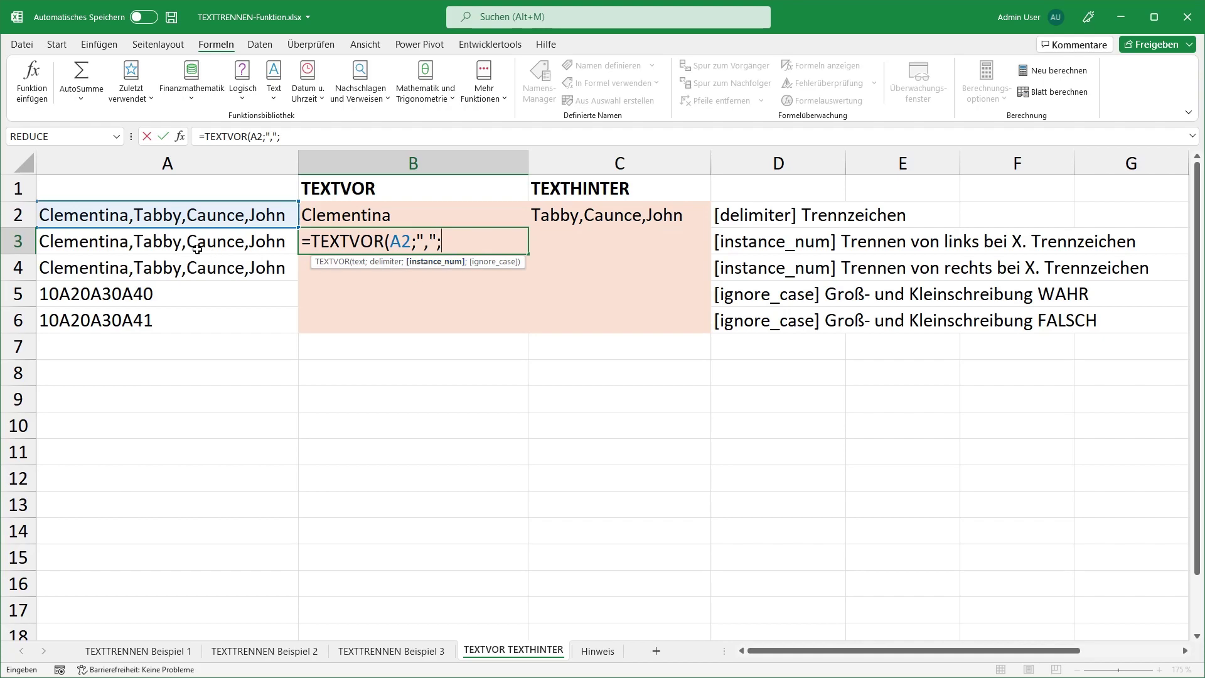
type("2")
type(")")
key("Return")
key("Up")
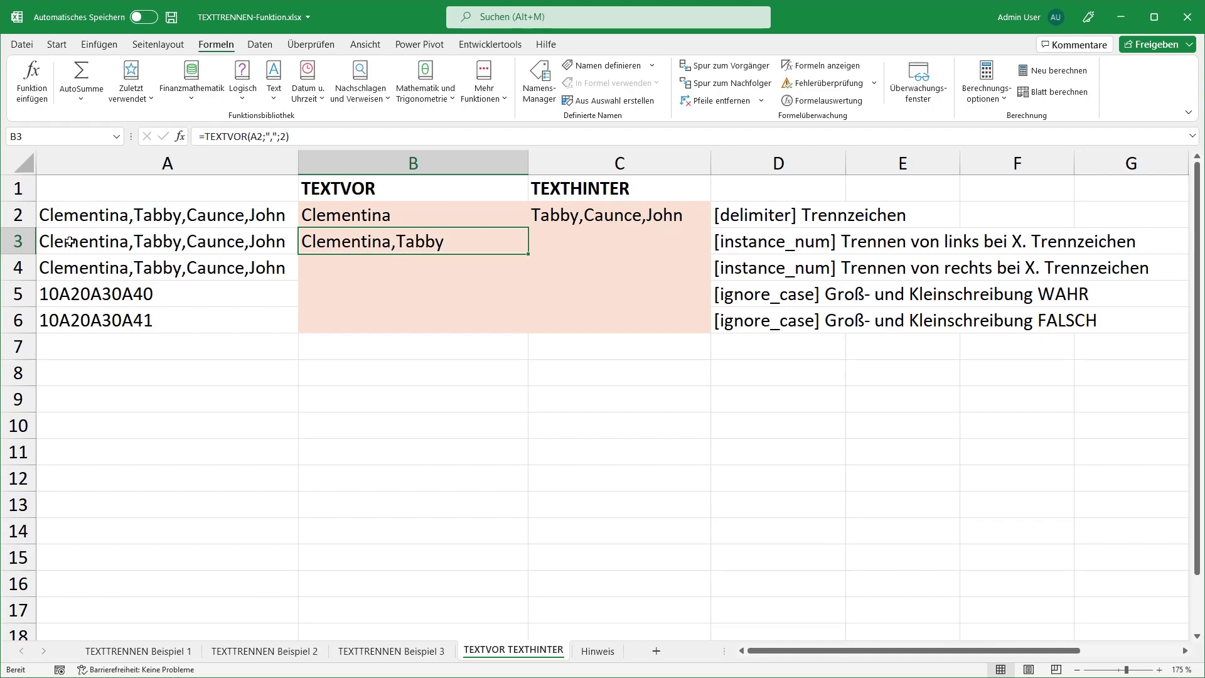
Enter =TEXTHINTER(A2;",";2) in C3, then fill B3:C3 down to row 4.
double_click(355, 243)
key("ctrl+c")
key("Tab")
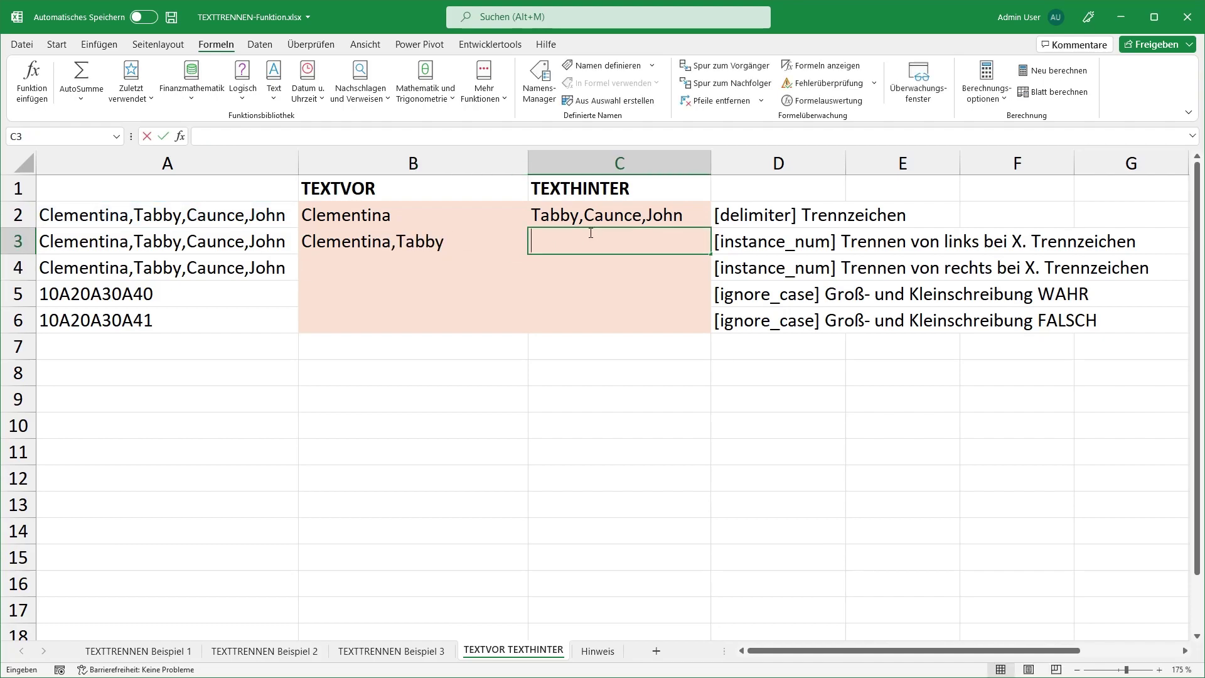
double_click(607, 242)
key("ctrl+v")
left_click_drag(608, 242, 616, 242)
type("HIN")
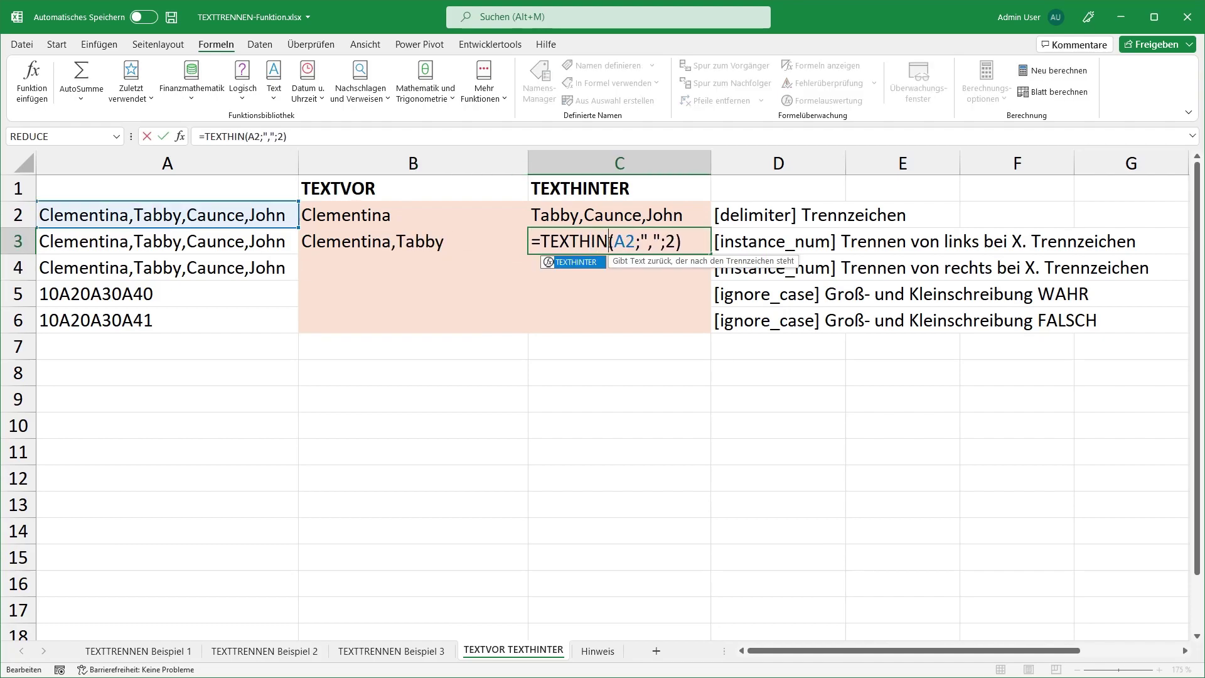
type("TER")
left_click(711, 242)
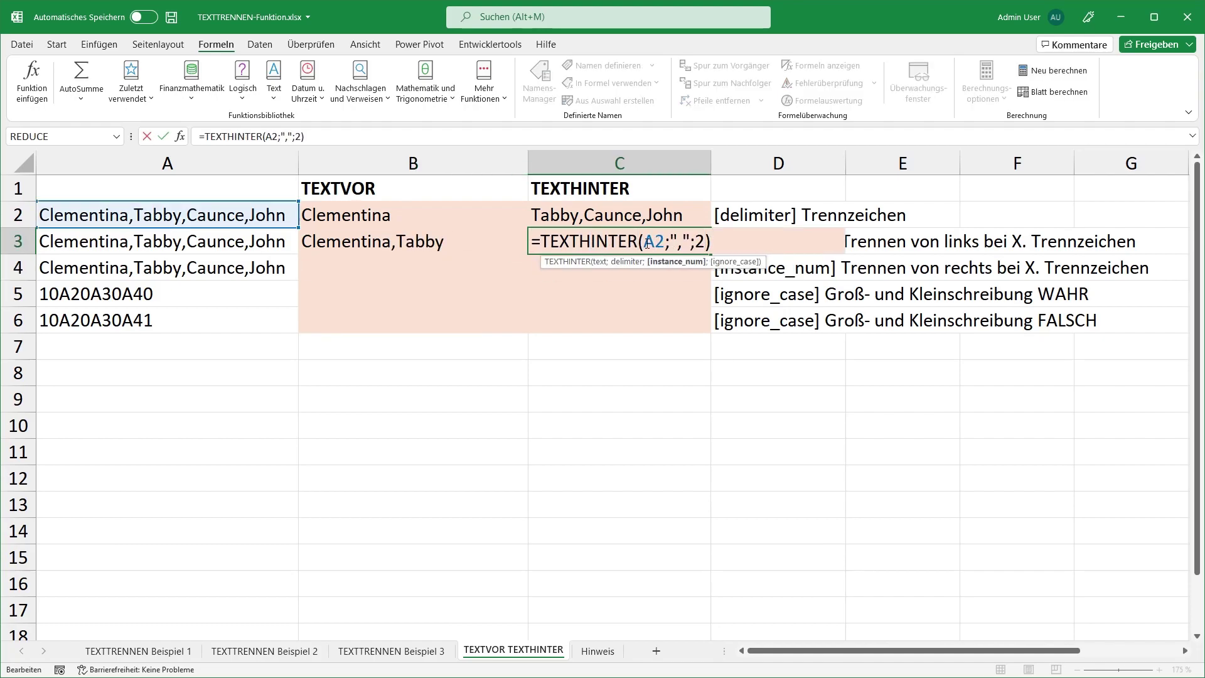
key("ctrl+Return")
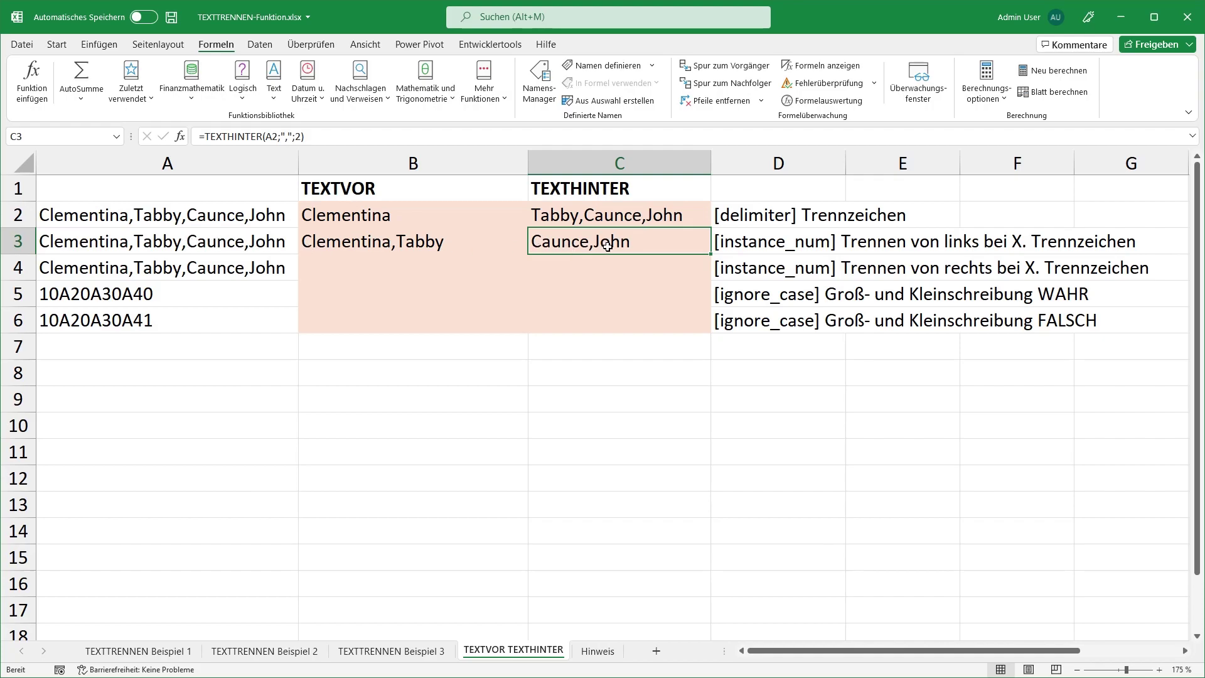
mouse_move(511, 245)
left_mouse_down()
mouse_move(653, 245)
mouse_move(708, 274)
left_mouse_up()
left_click(468, 267)
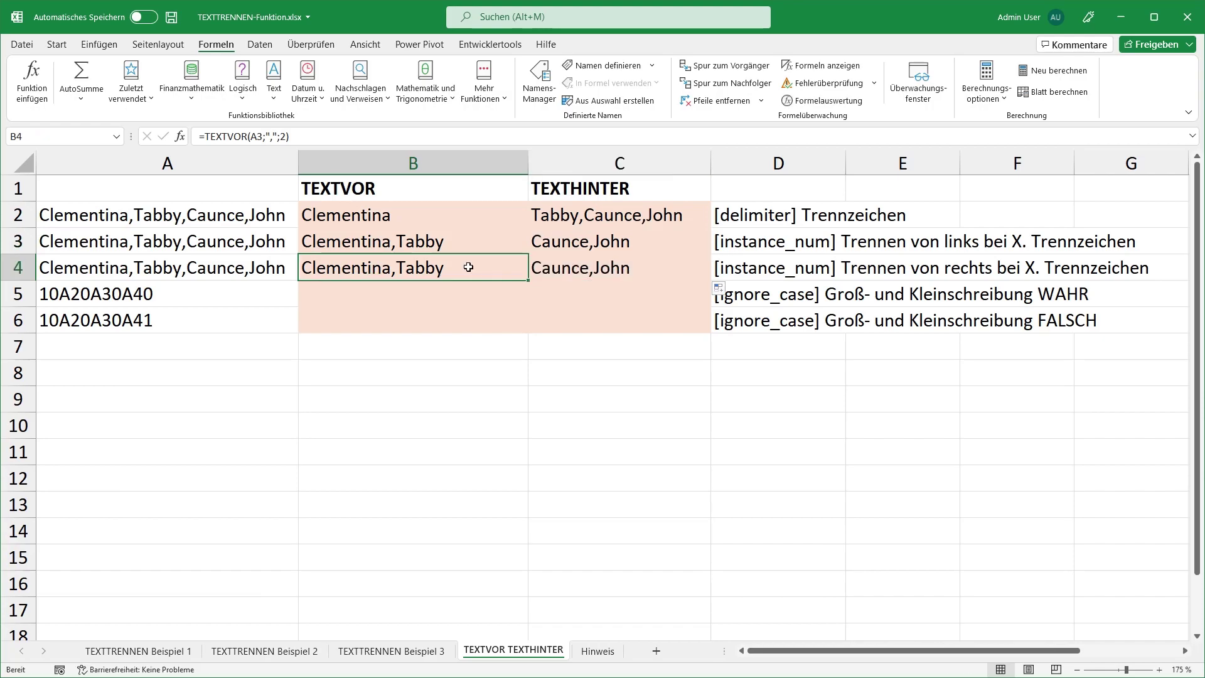
double_click(468, 268)
double_click(455, 267)
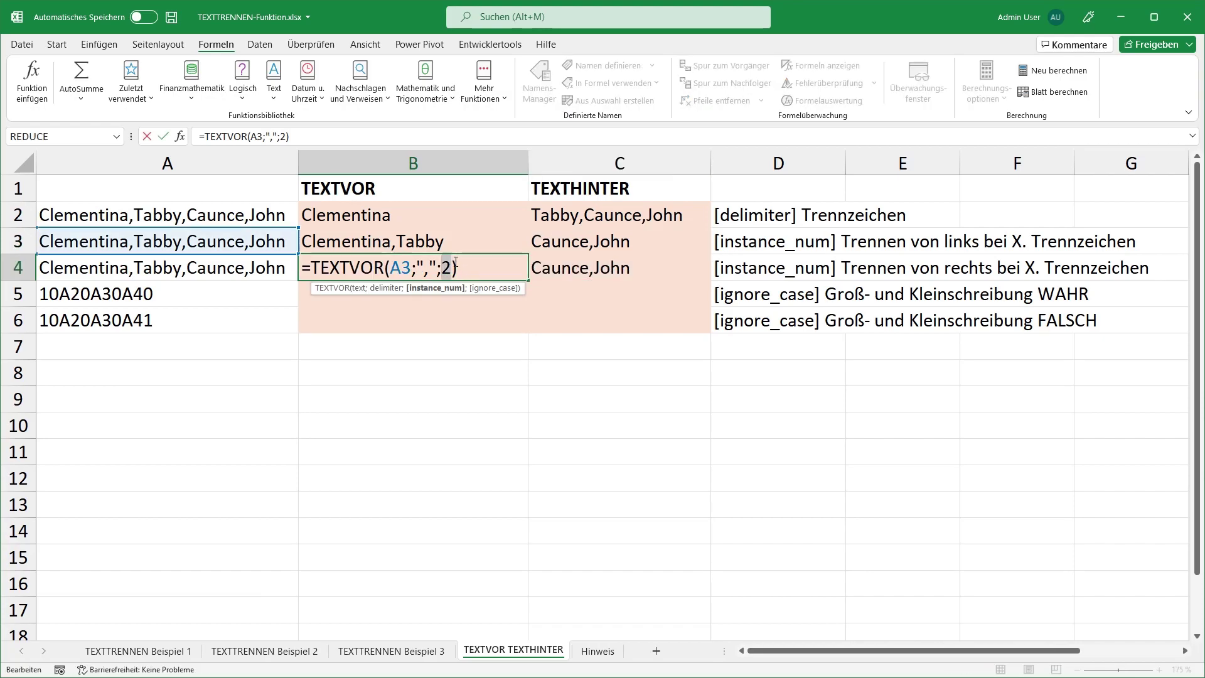
type("-1")
key("Return")
left_click(456, 266)
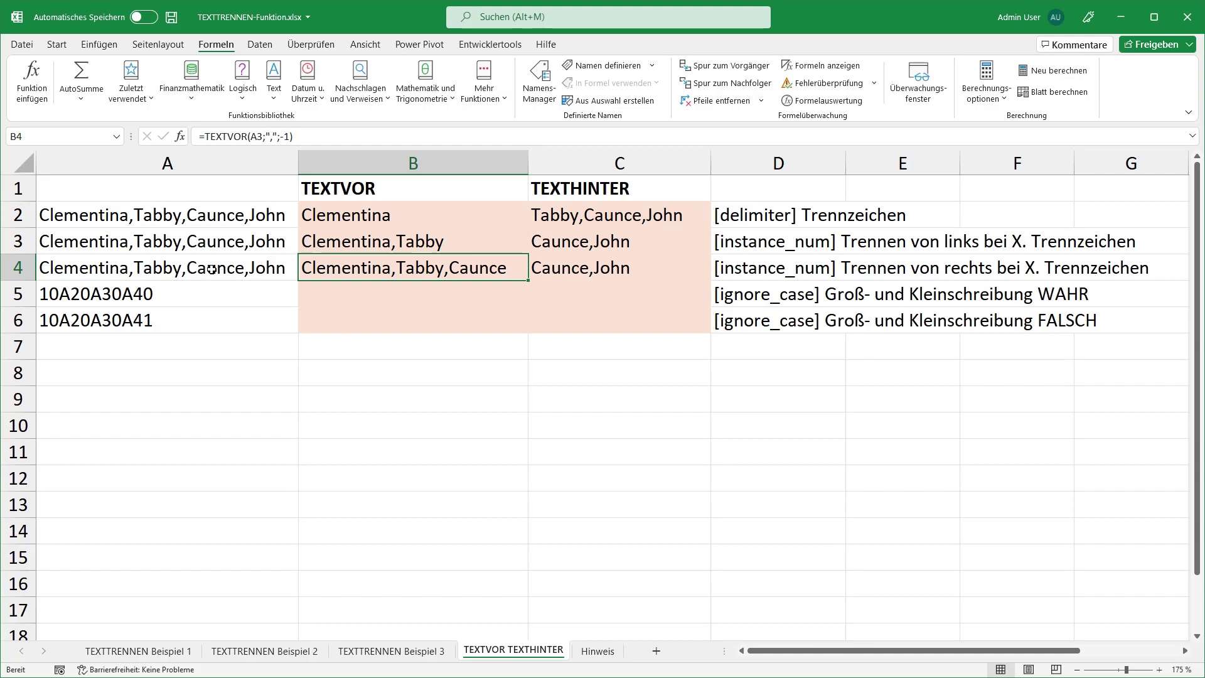
Change C4's instance number to -1, giving =TEXTHINTER(A3;",";-1), which returns John.
double_click(569, 267)
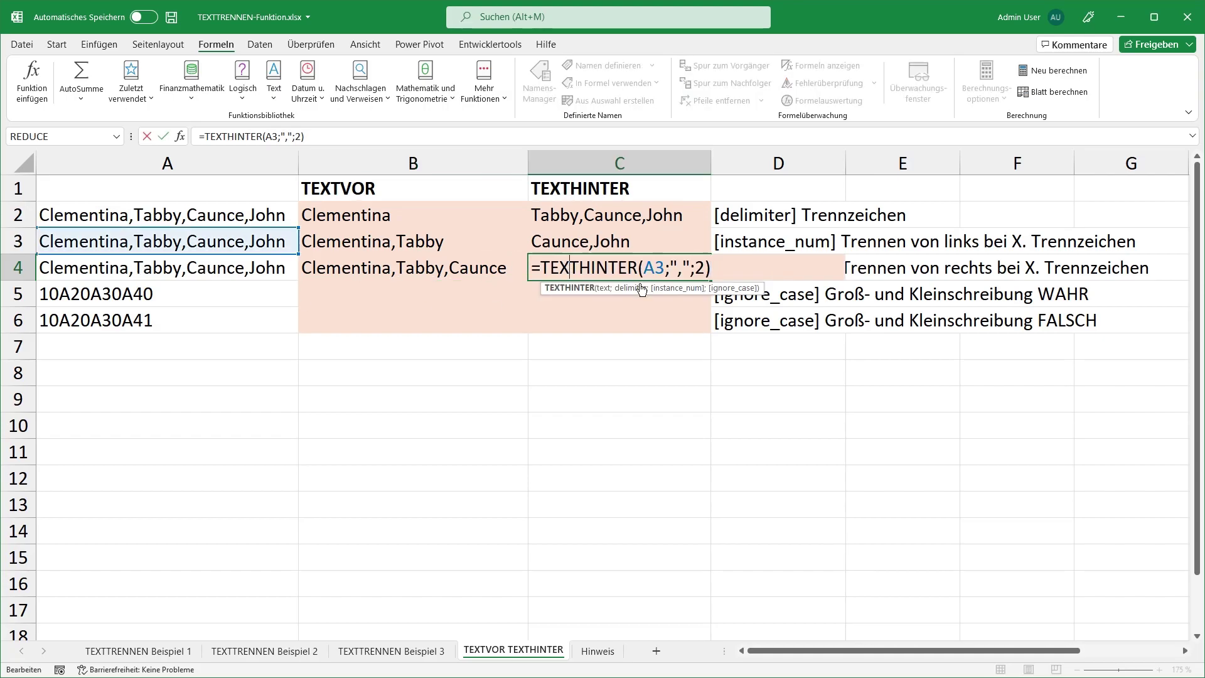
double_click(698, 269)
key("BackSpace")
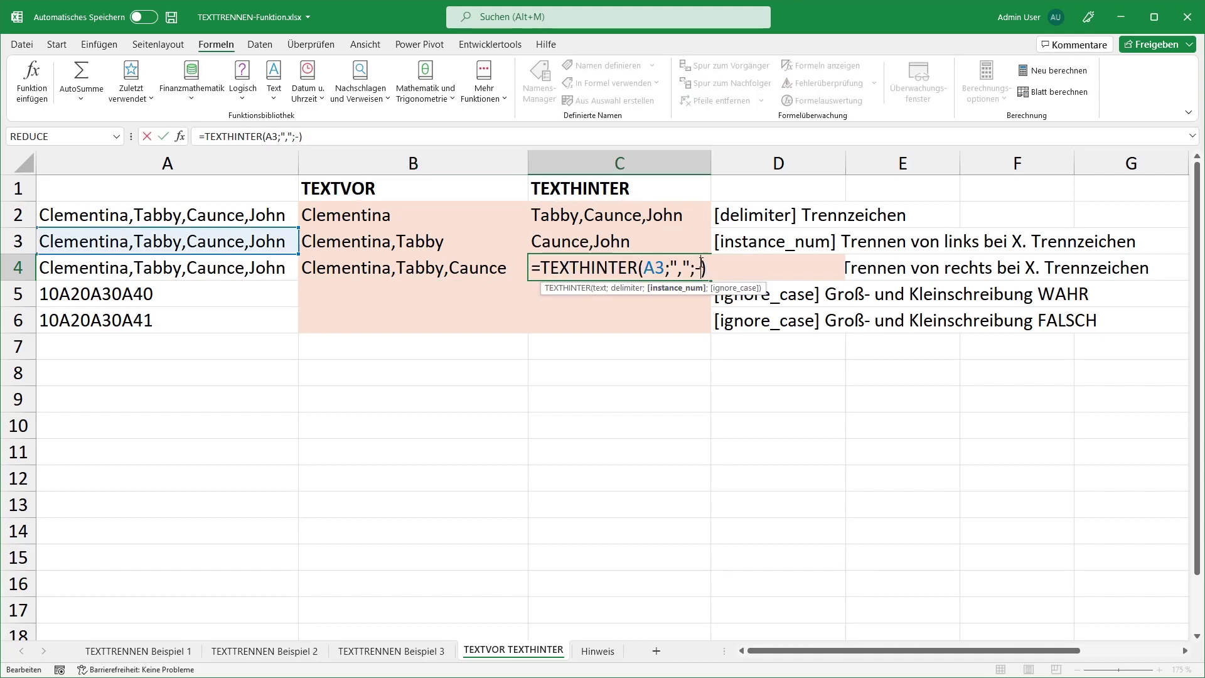
type("-1")
key("ctrl+Return")
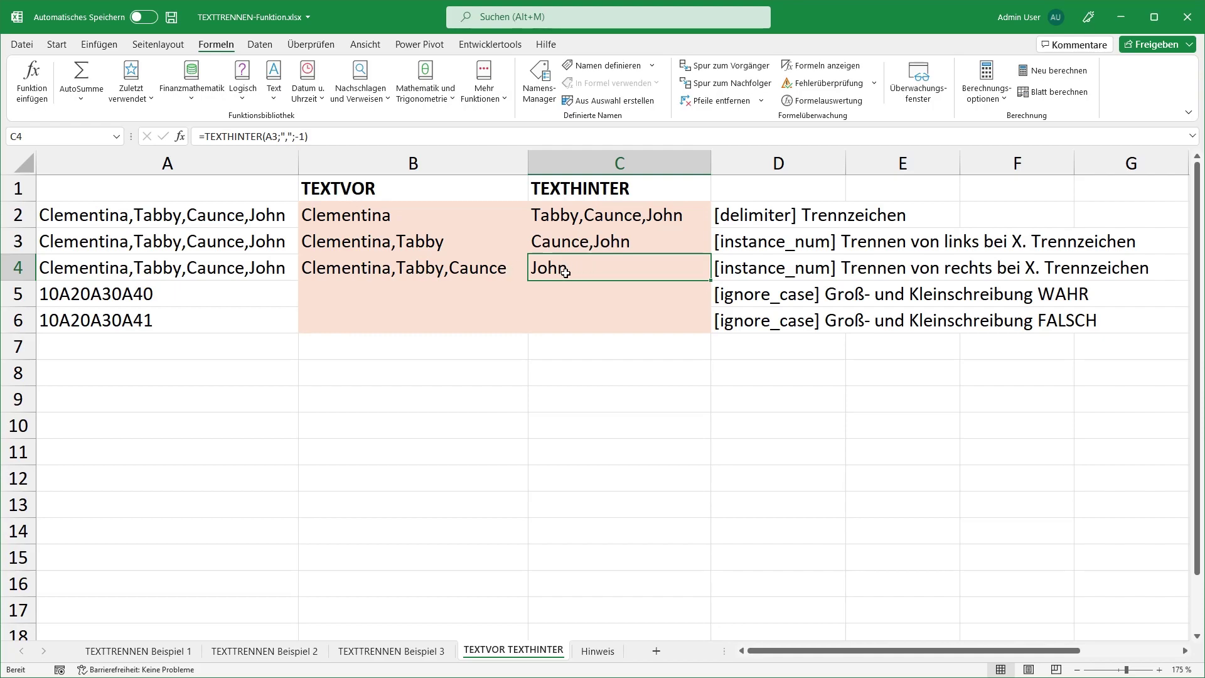
left_click(551, 288)
left_click(478, 297)
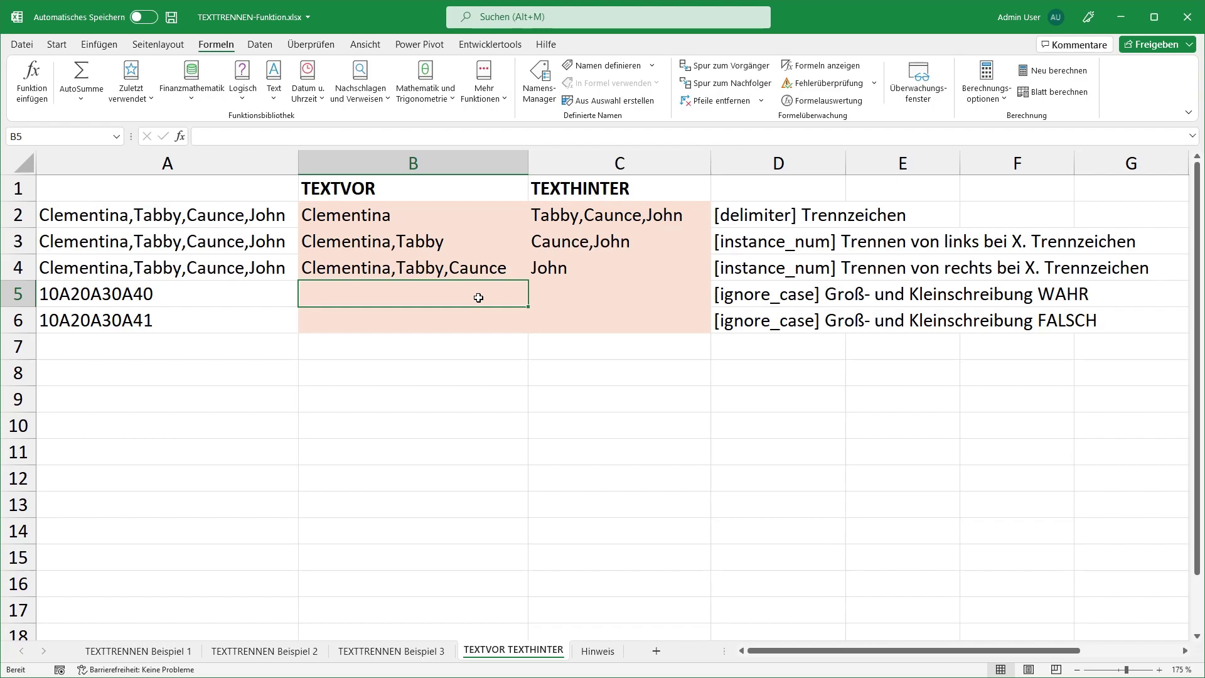
Enter =TEXTVOR(A5;"a";;WAHR) in B5 so it returns 10, ignoring case.
type("=")
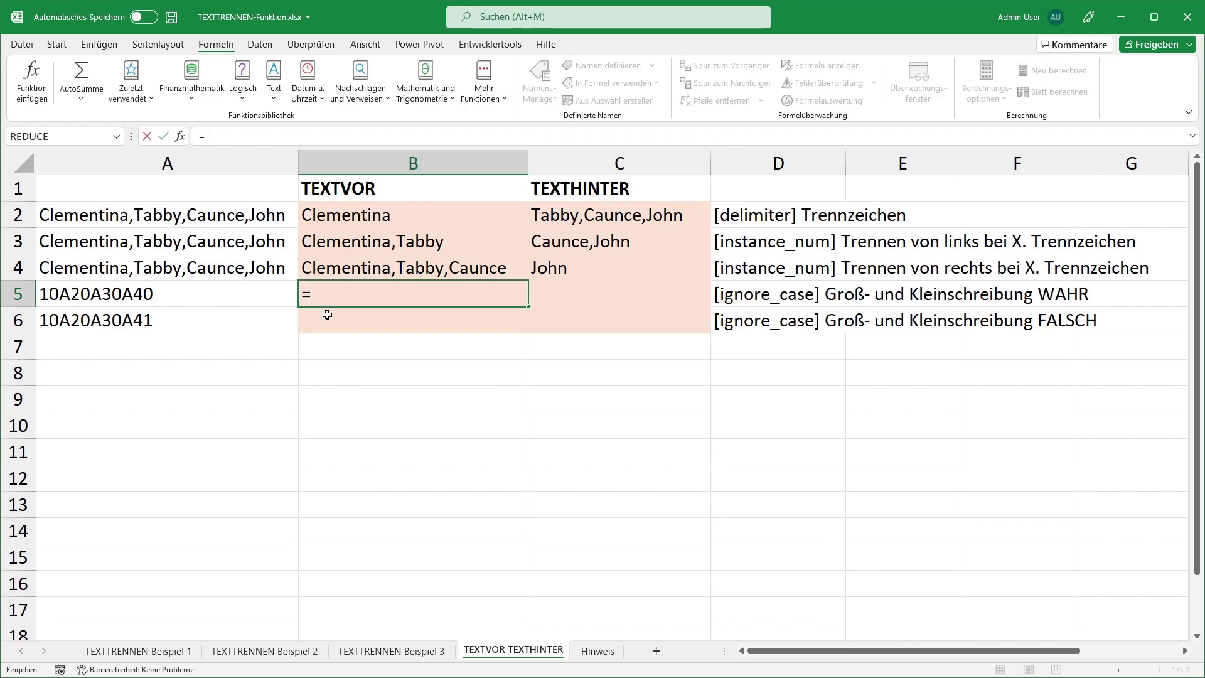
type("textvor")
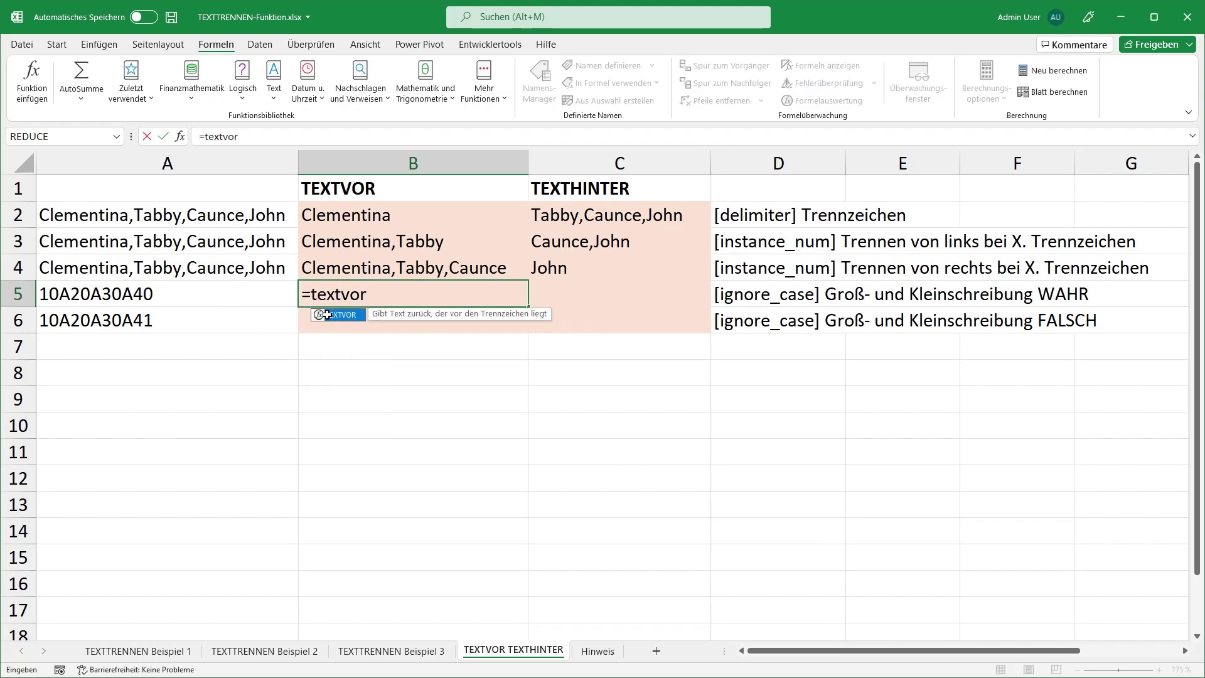
double_click(327, 314)
left_click(218, 288)
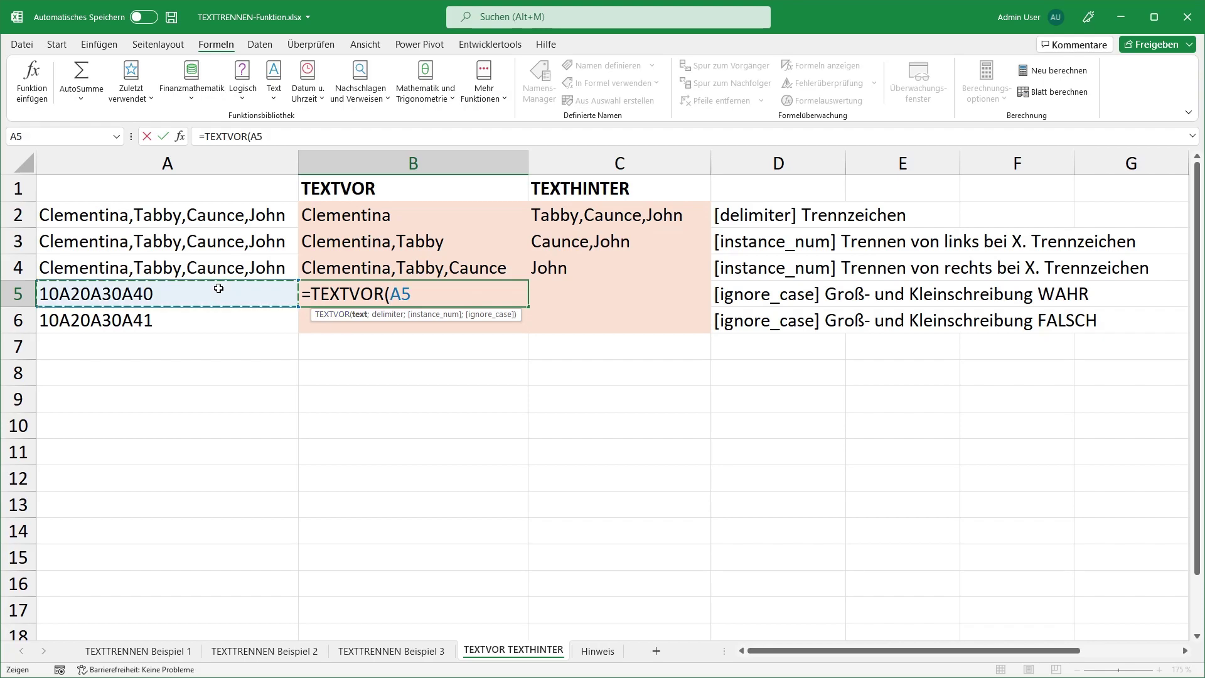
type(";")
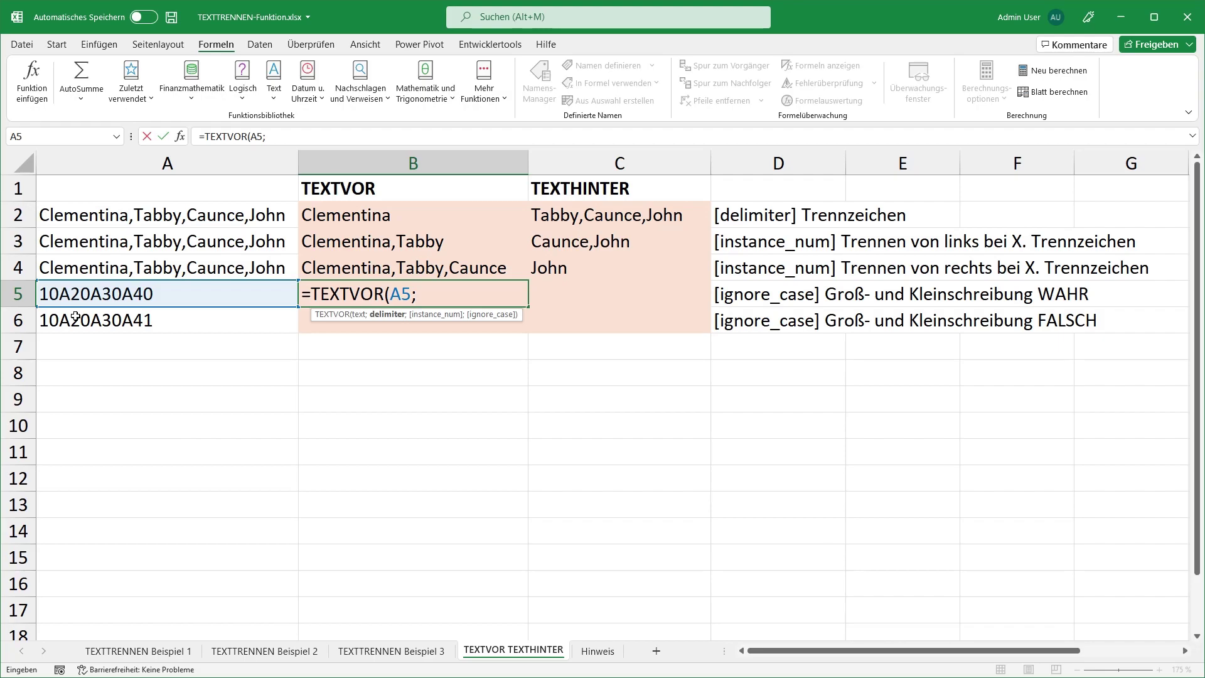
type("\"a")
type(";")
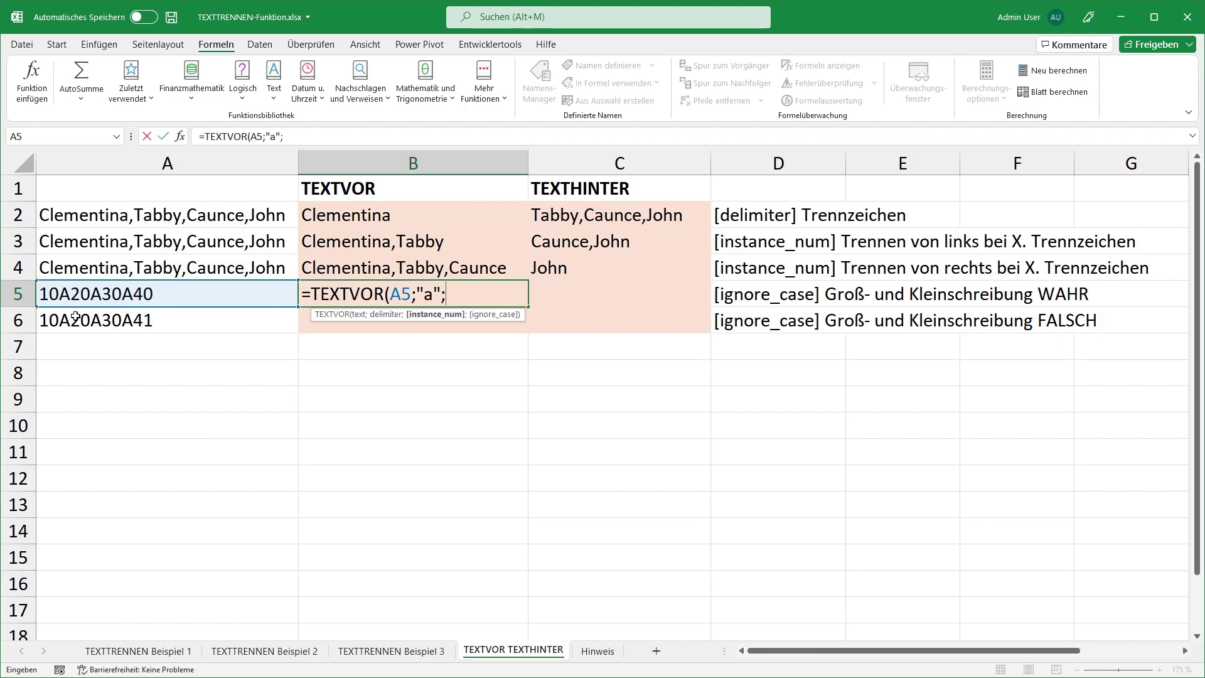
type(";")
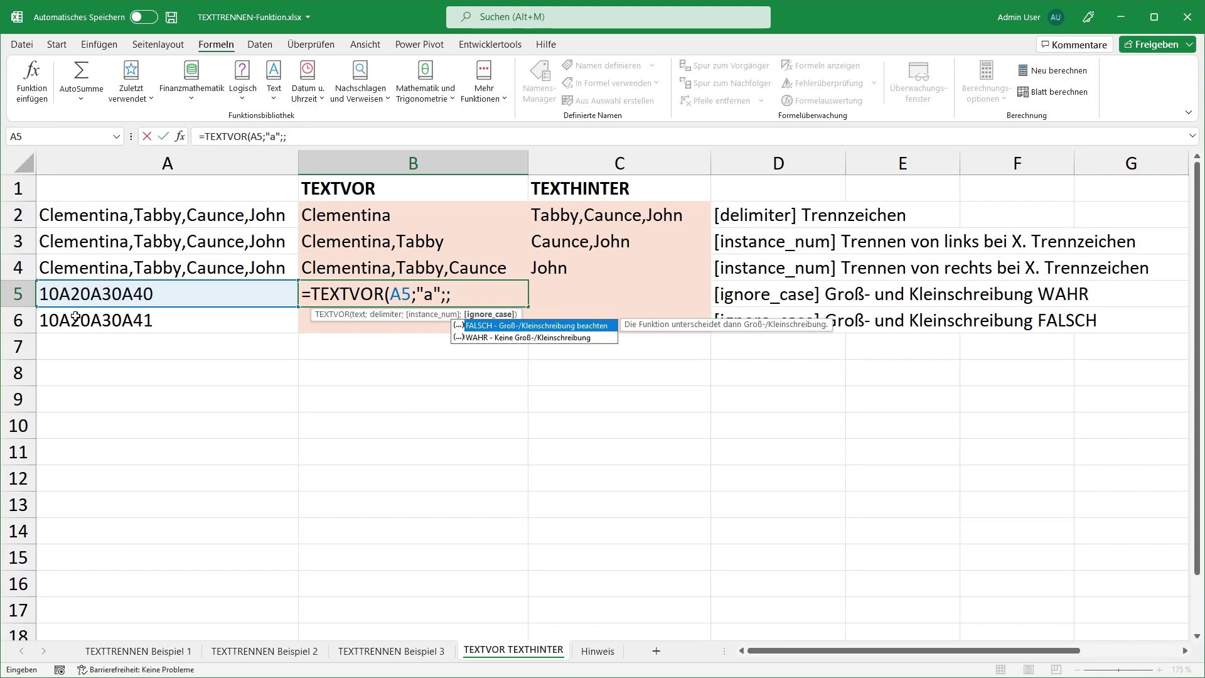
type("WAHR")
type(")")
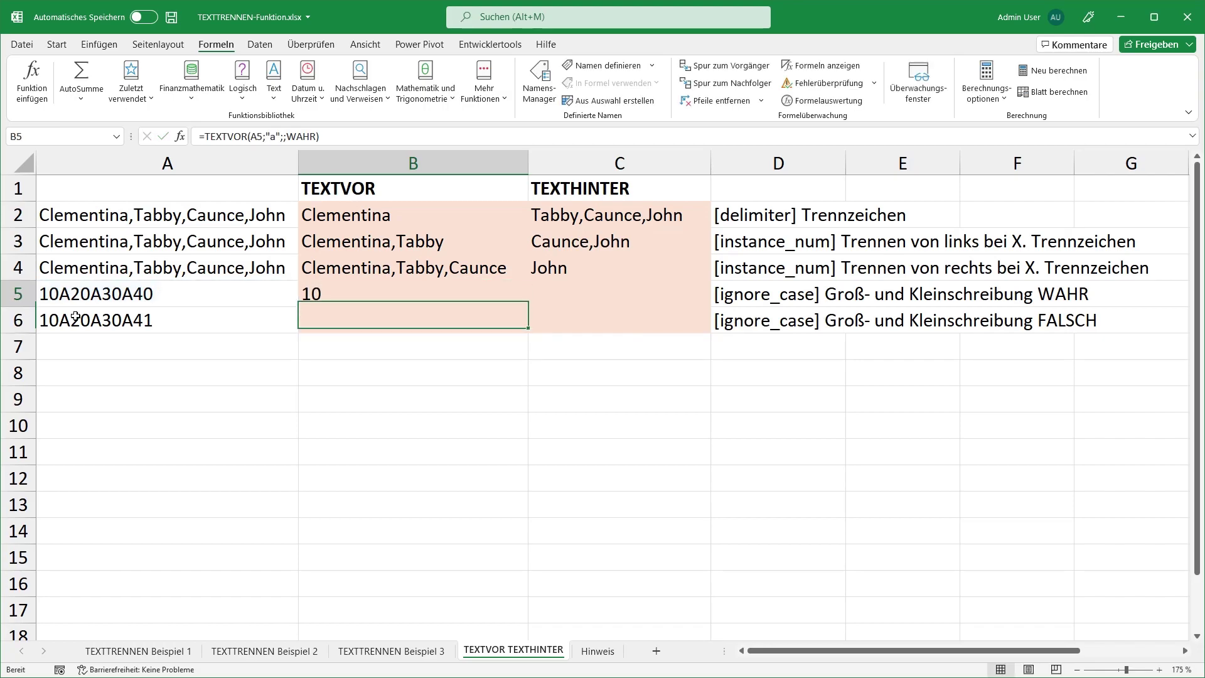
key("Return")
key("Up")
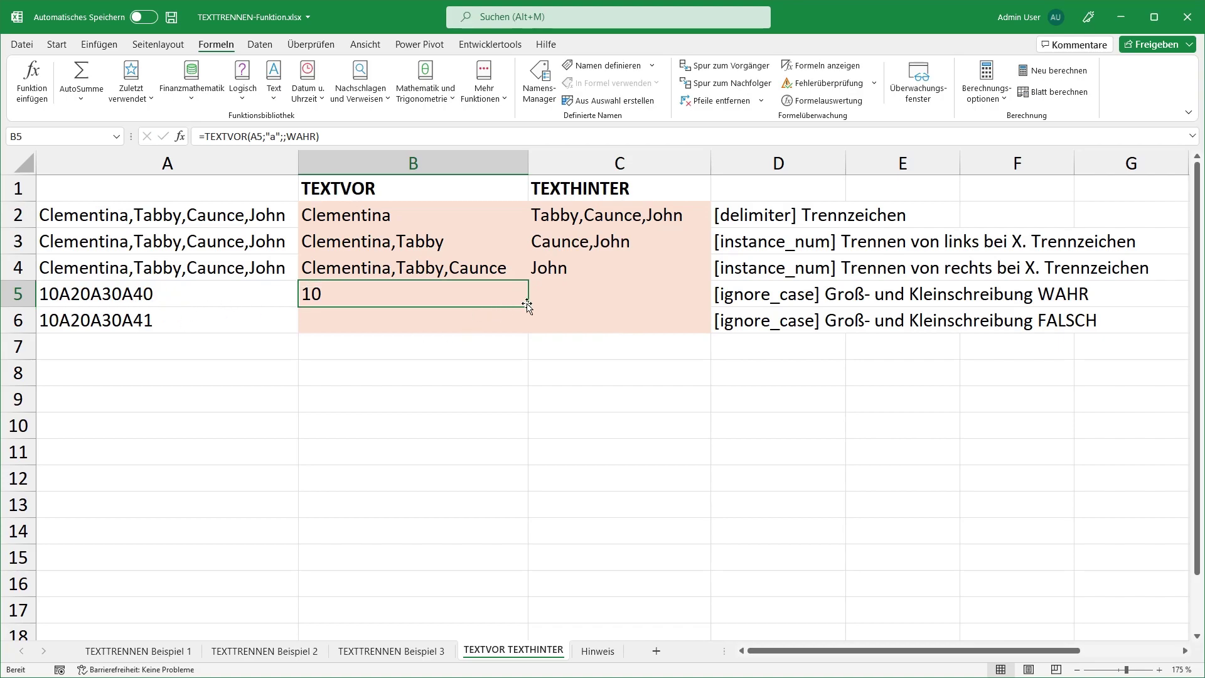
Copy the B5 formula into B6 and change WAHR to FALSCH, so B6 returns #WERT!
mouse_move(528, 307)
left_mouse_down()
mouse_move(525, 323)
mouse_move(417, 320)
left_mouse_up()
double_click(433, 320)
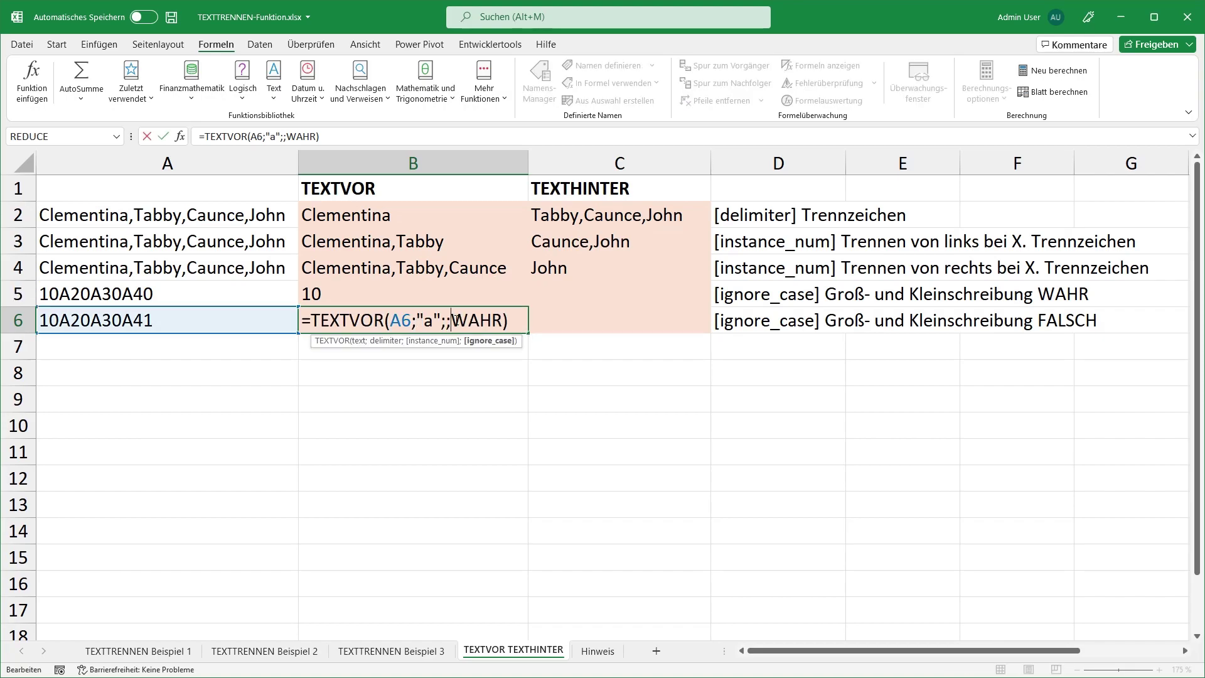
double_click(456, 321)
key("BackSpace")
type("F")
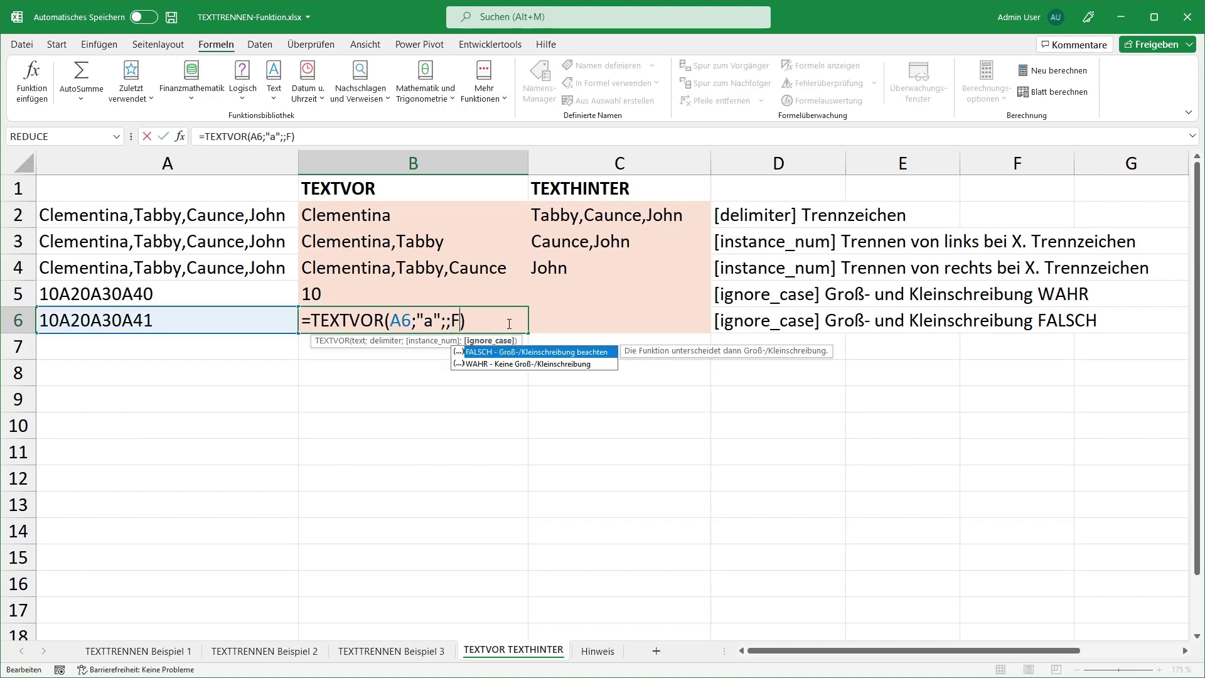
type("D")
key("BackSpace")
type("FALSCH")
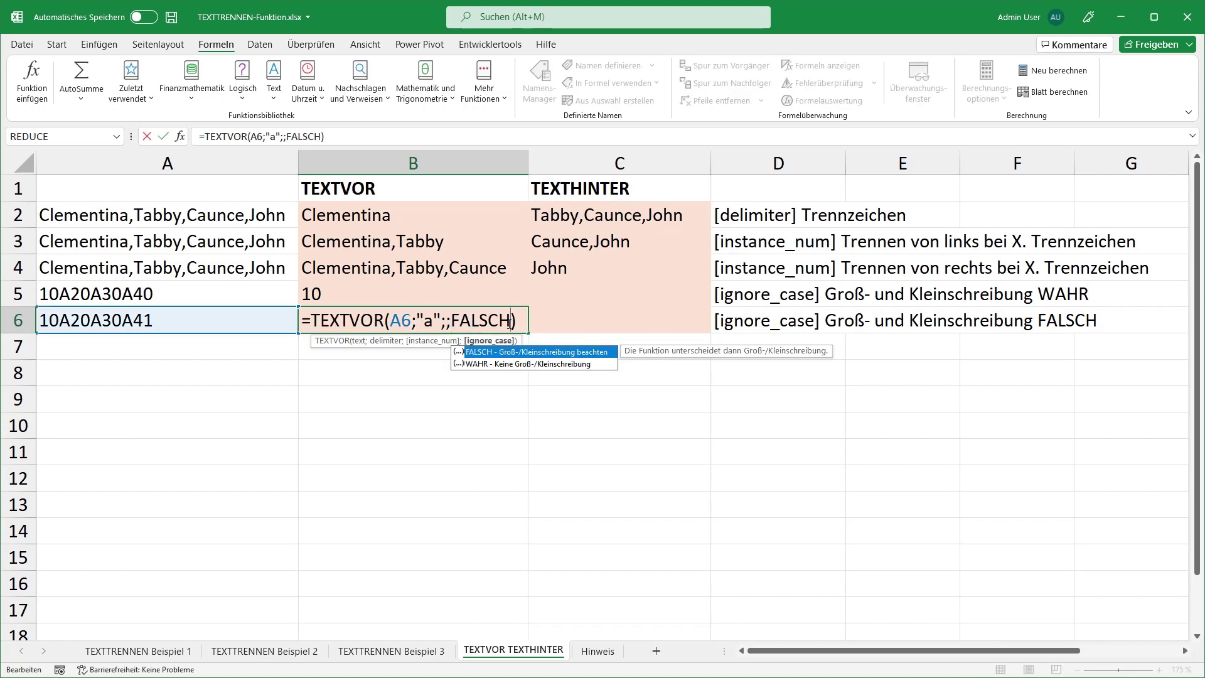
double_click(426, 321)
key("ctrl+Return")
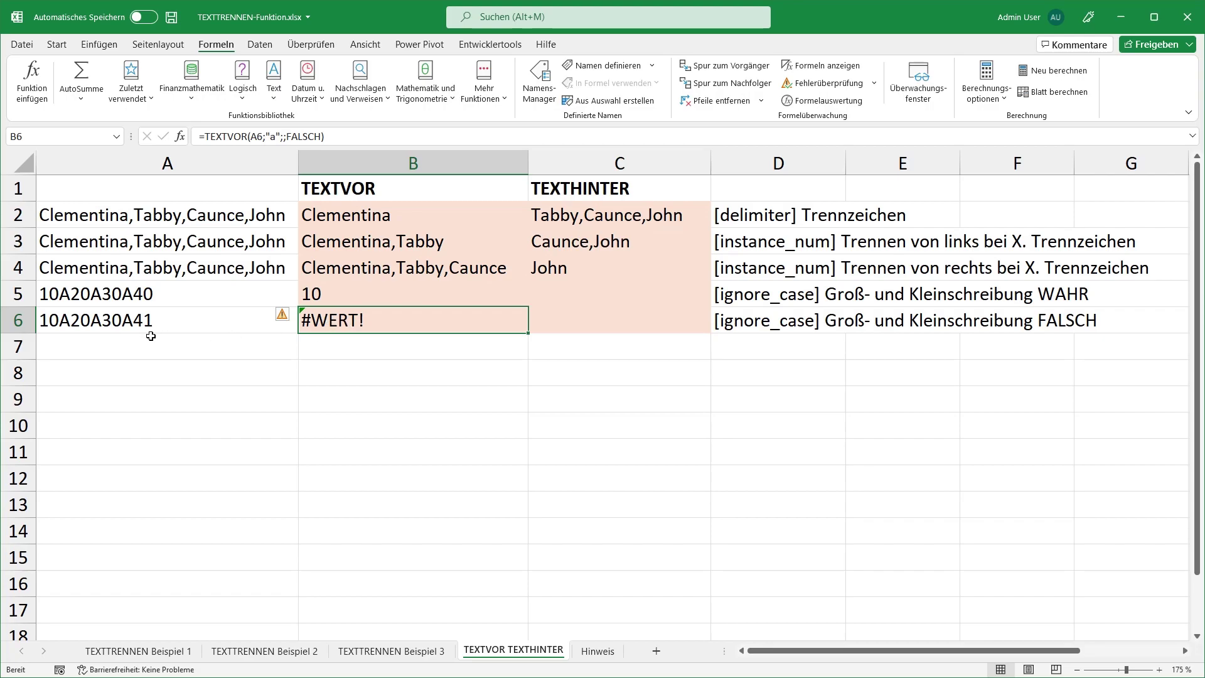
double_click(351, 321)
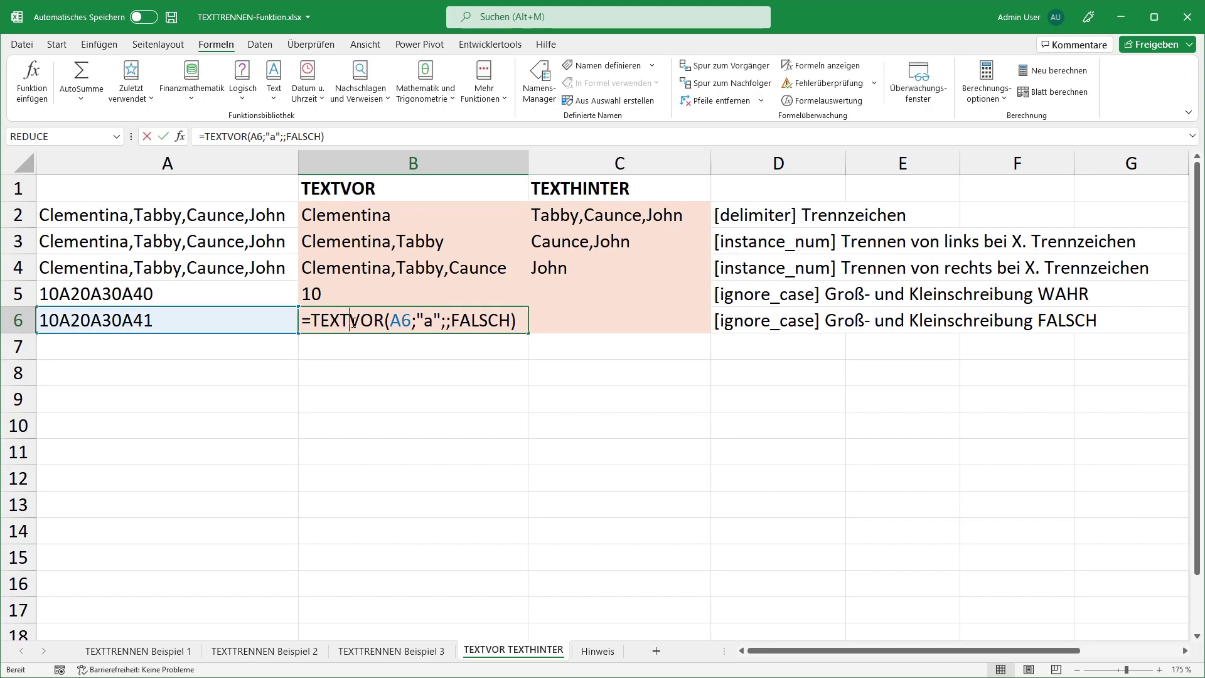
key("Return")
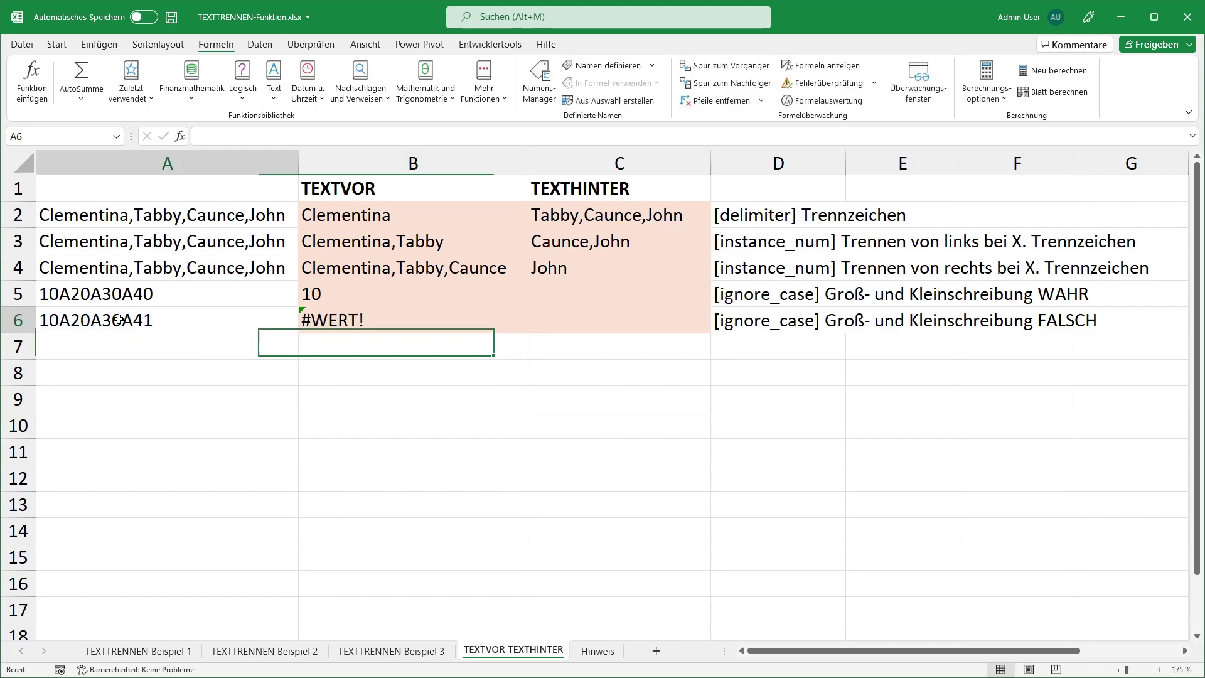
left_click(132, 323)
Confirm C5's =TEXTHINTER(A5;"a";;WAHR) returning 20A30A40 and C6's FALSCH version returning #WERT!
double_click(609, 293)
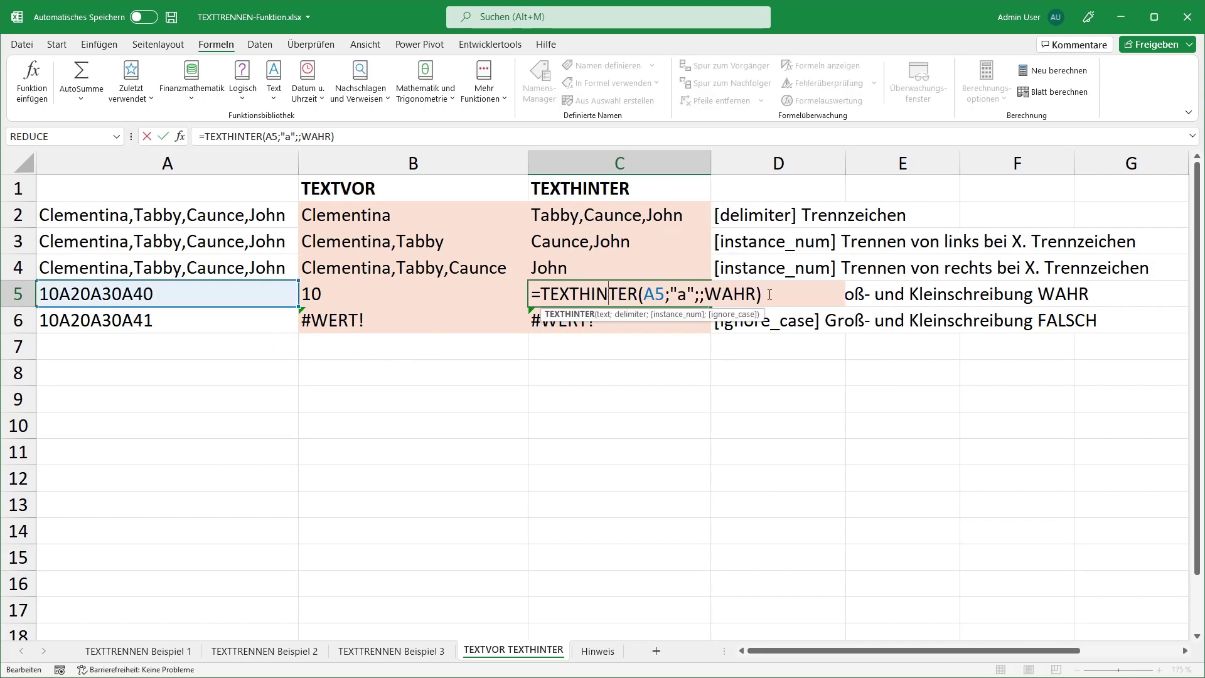
left_click(735, 294)
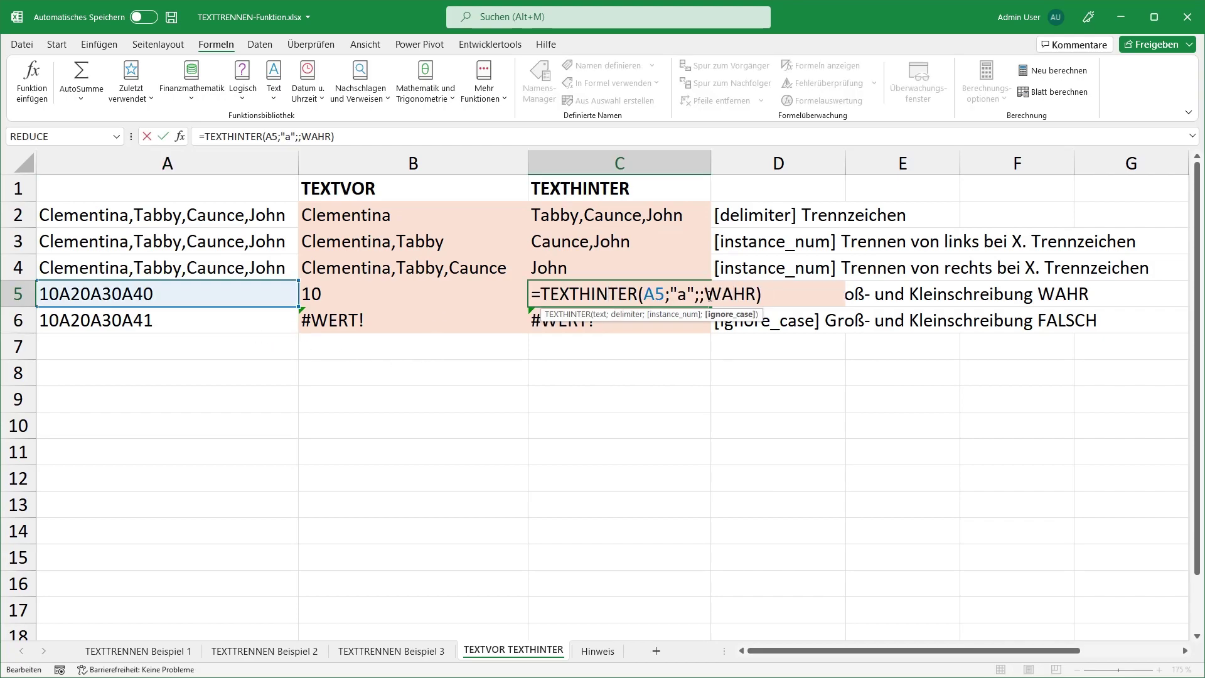
left_click_drag(705, 294, 746, 295)
key("Return")
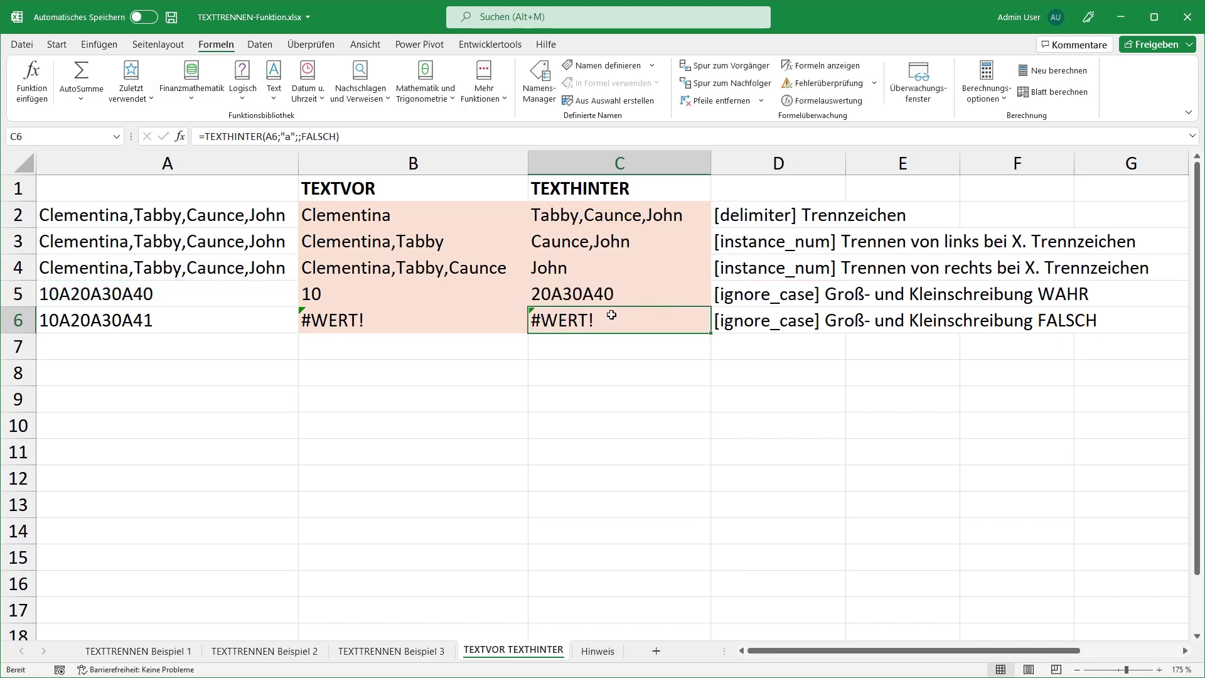
double_click(620, 321)
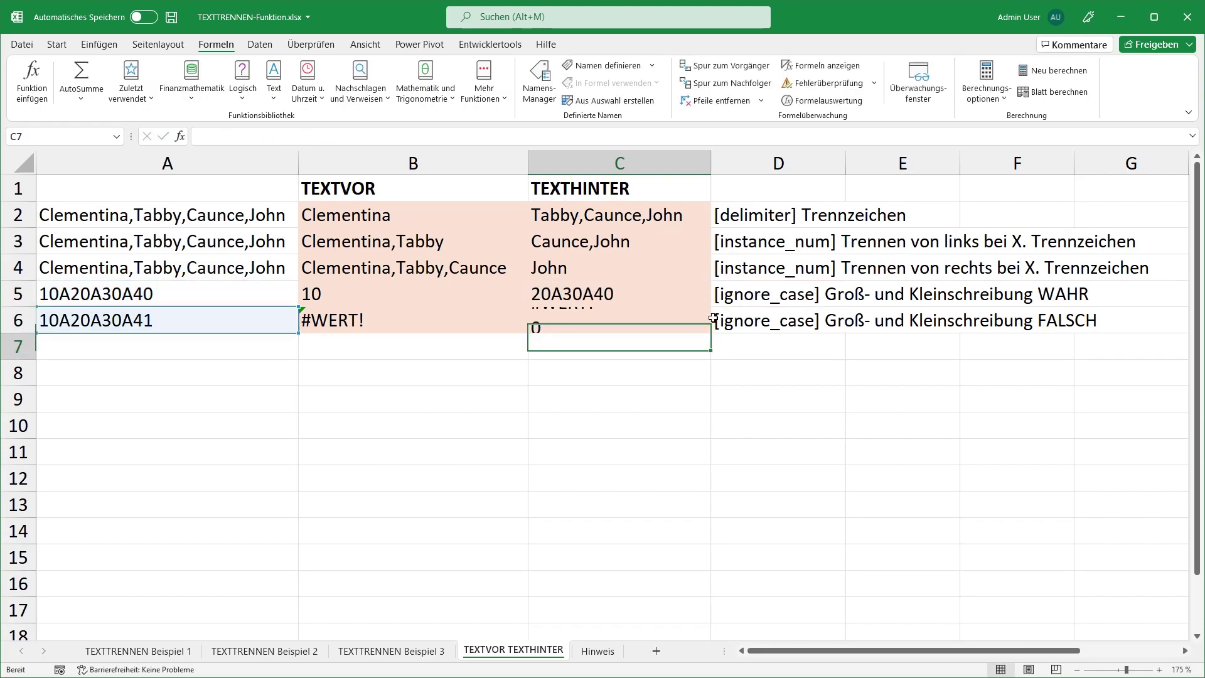
key("Return")
left_click_drag(595, 304, 602, 320)
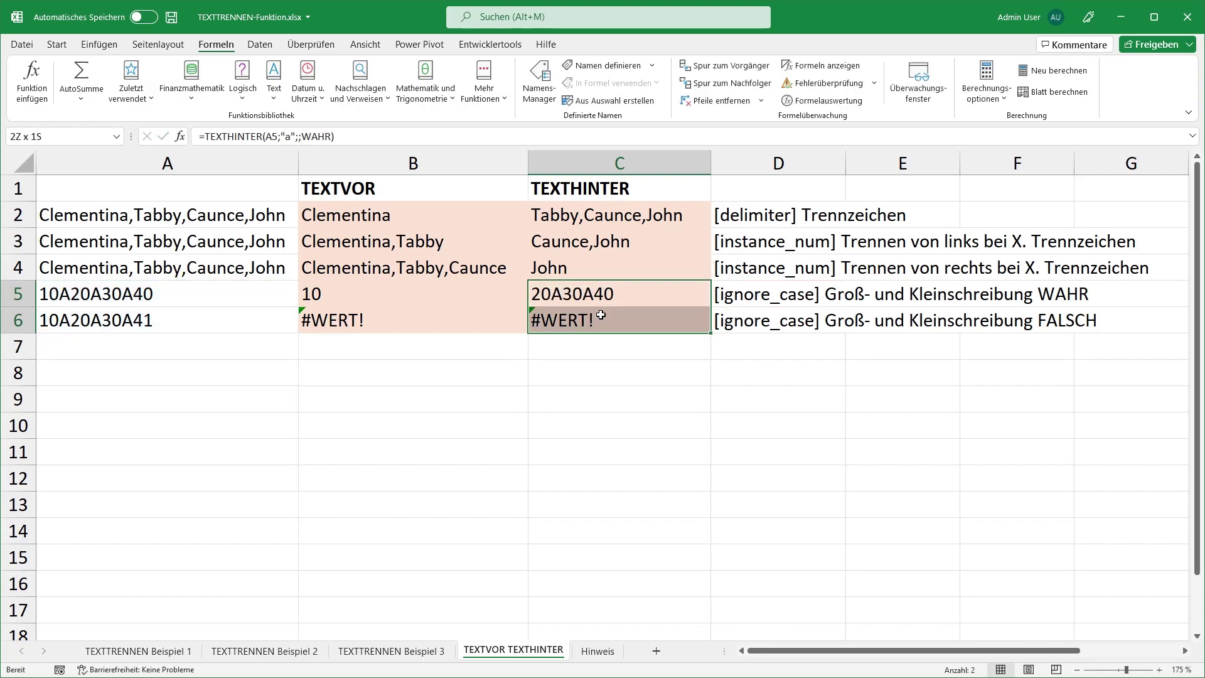
left_click(619, 355)
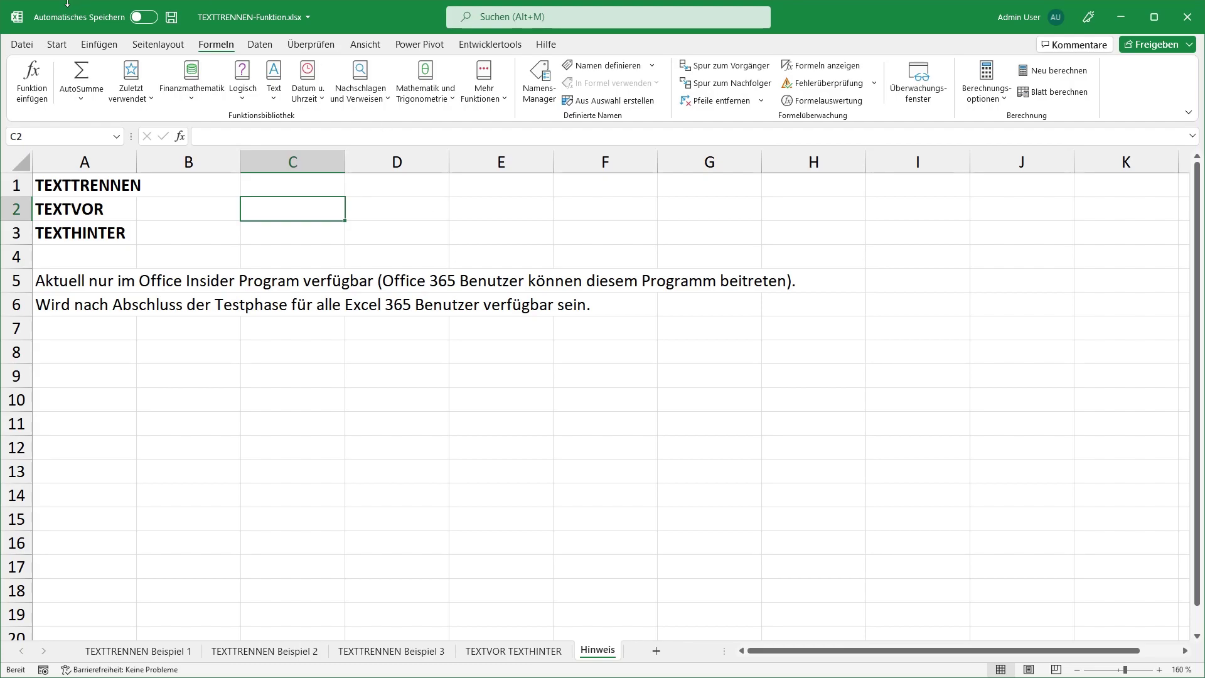
left_click(25, 44)
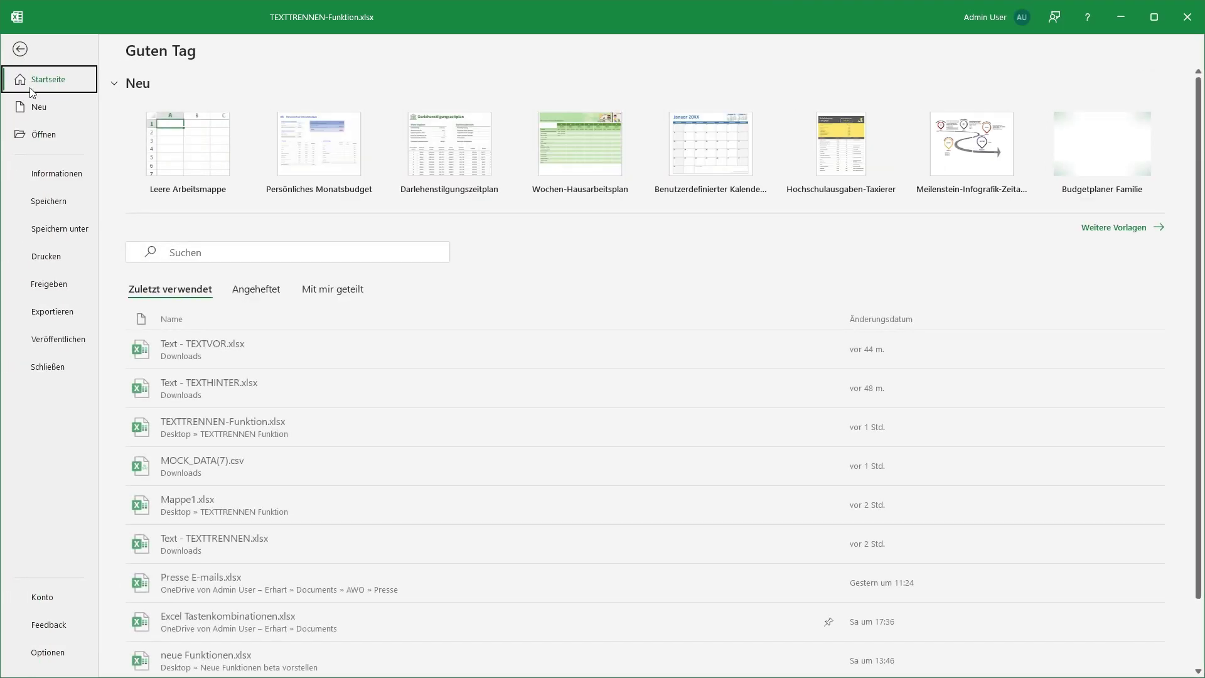
left_click(39, 604)
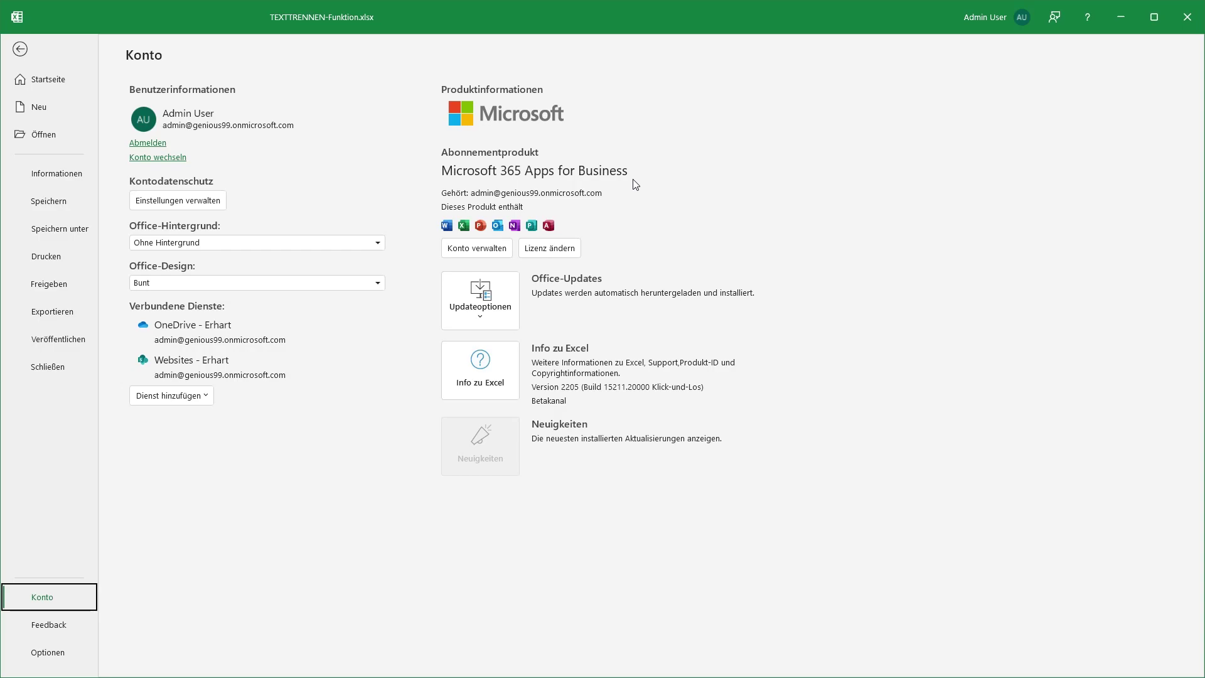
key("Escape")
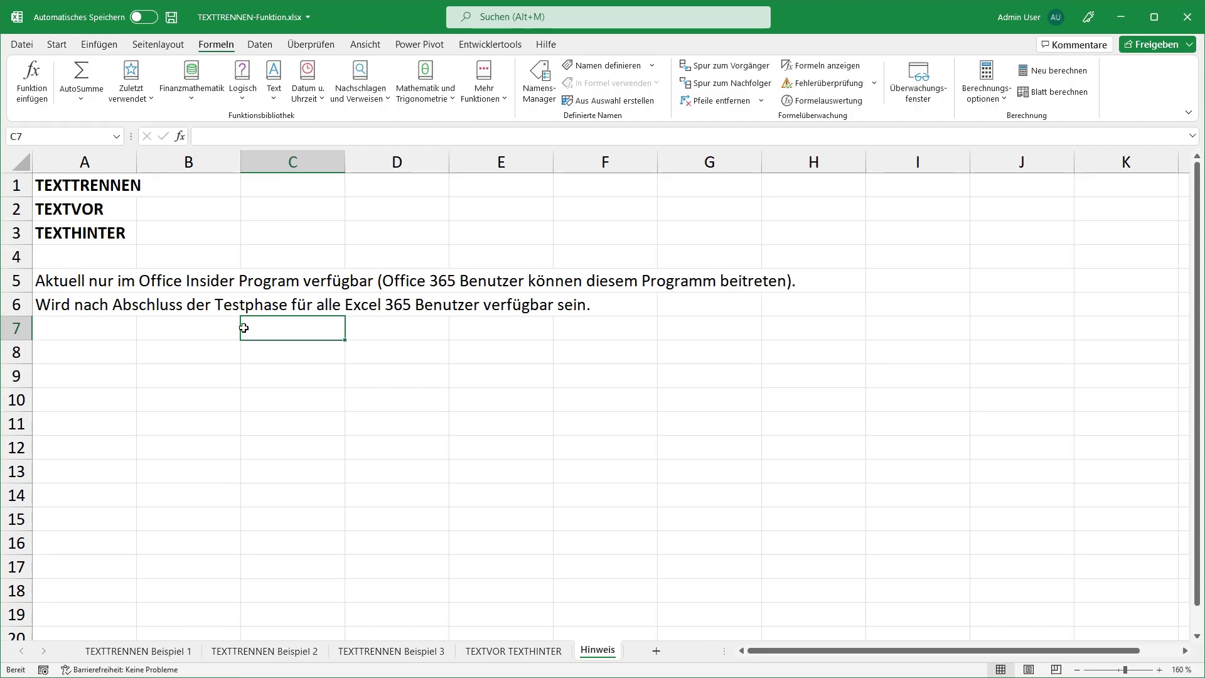